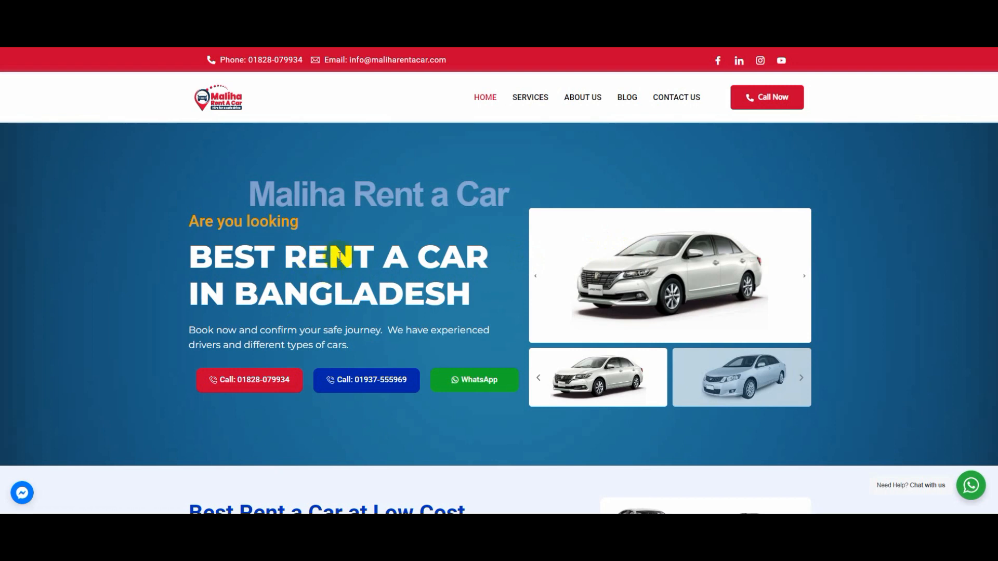
# Examine how the hero heading and car images on the homepage pass the sticky header as the page moves
pyautogui.scroll(-2, 338, 252)
pyautogui.scroll(2, 331, 249)
pyautogui.scroll(-3, 424, 117)
pyautogui.scroll(3, 168, 146)
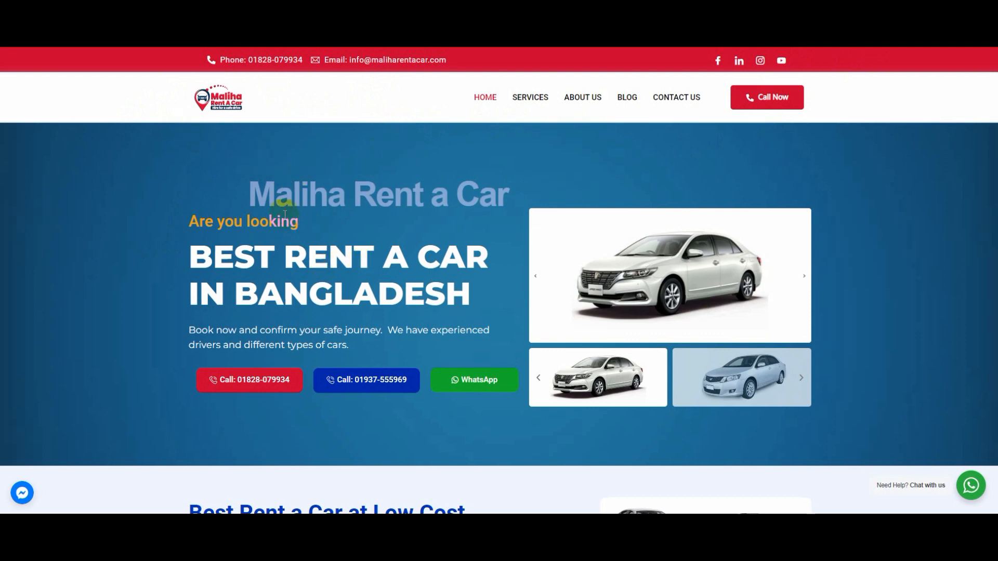
pyautogui.scroll(-3, 283, 202)
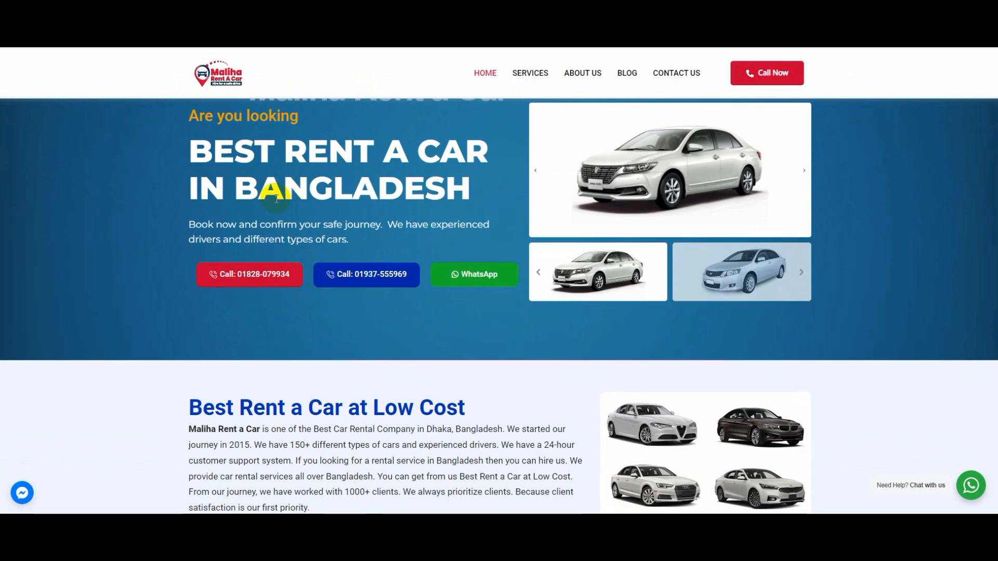
pyautogui.scroll(2, 220, 178)
pyautogui.scroll(-2, 220, 179)
pyautogui.scroll(2, 219, 180)
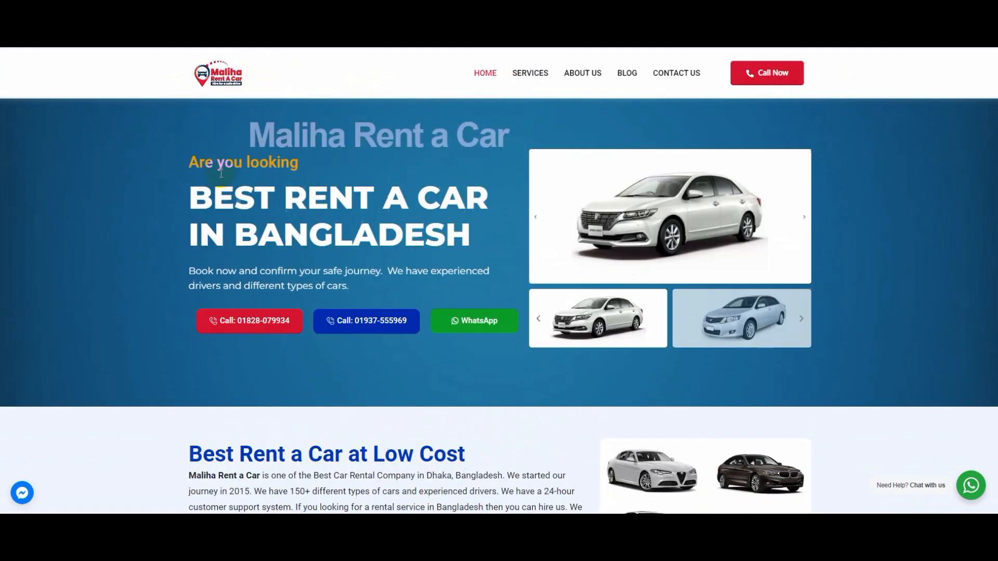
pyautogui.moveTo(190, 163); pyautogui.dragTo(457, 256)
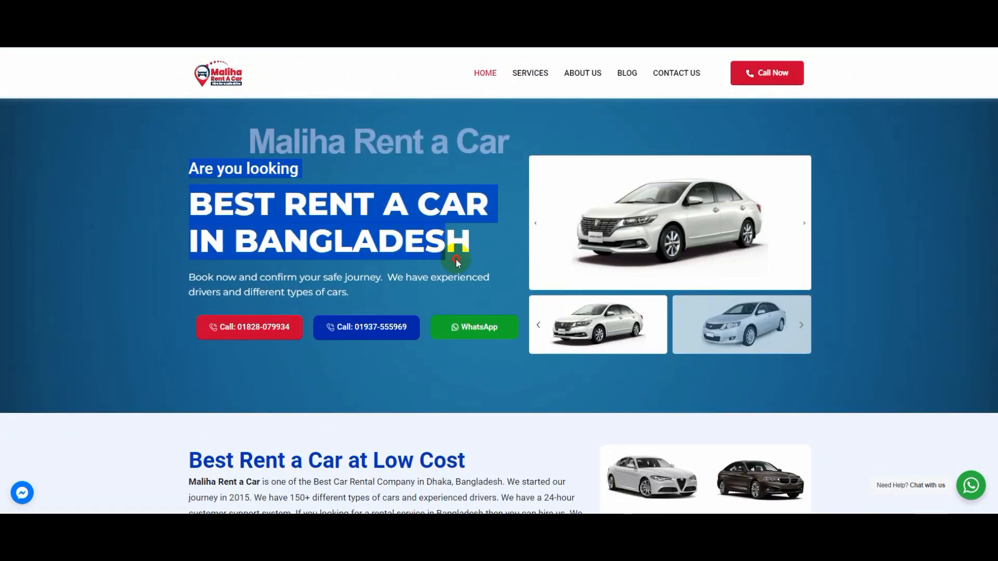
pyautogui.scroll(-2, 310, 187)
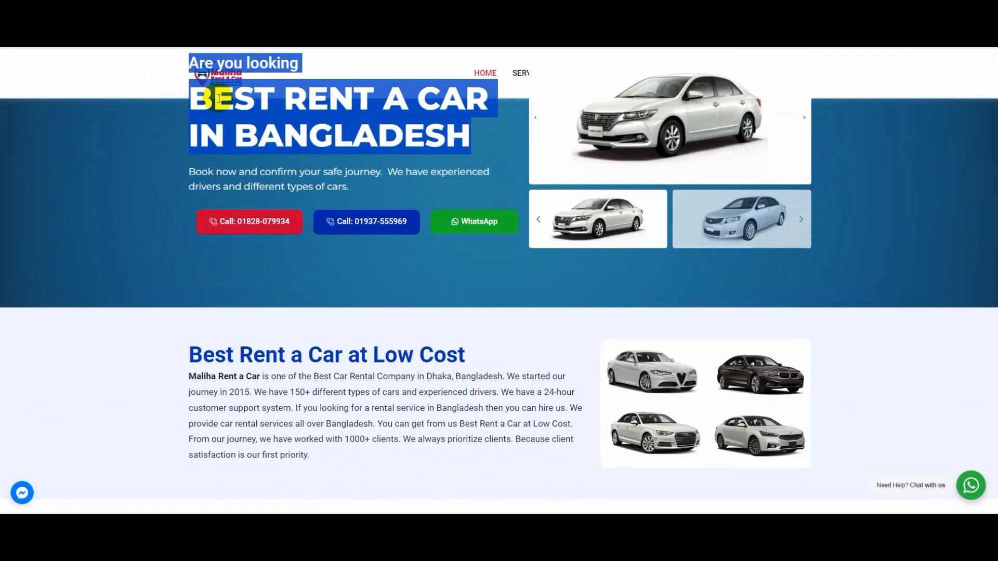
pyautogui.scroll(-1, 312, 148)
pyautogui.scroll(2, 314, 148)
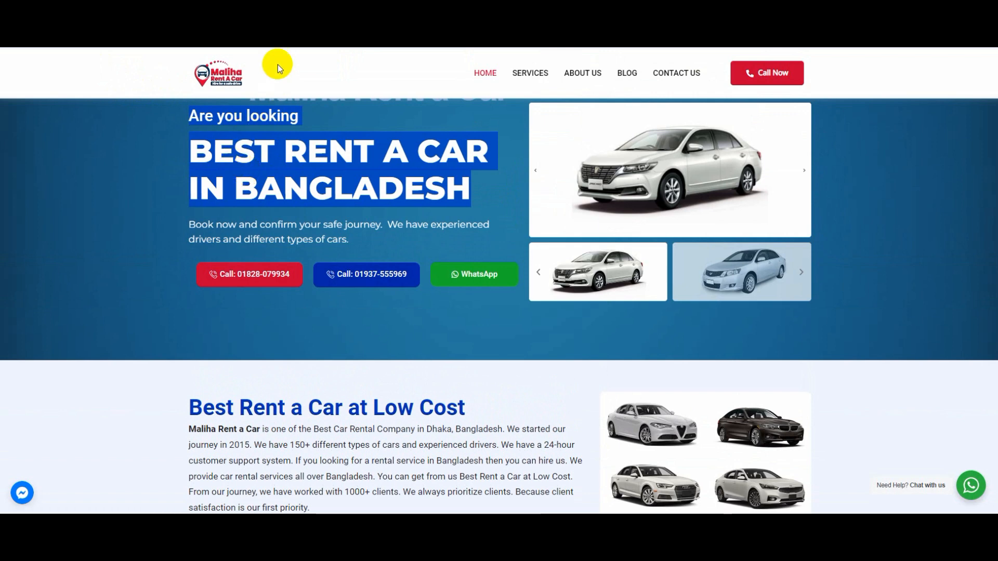
pyautogui.scroll(-4, 260, 172)
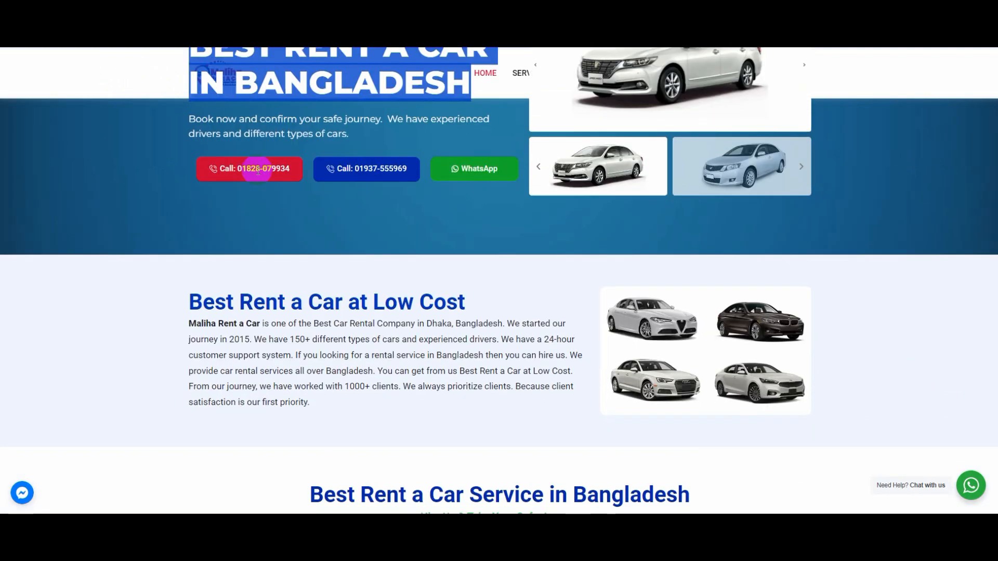
pyautogui.scroll(5, 258, 178)
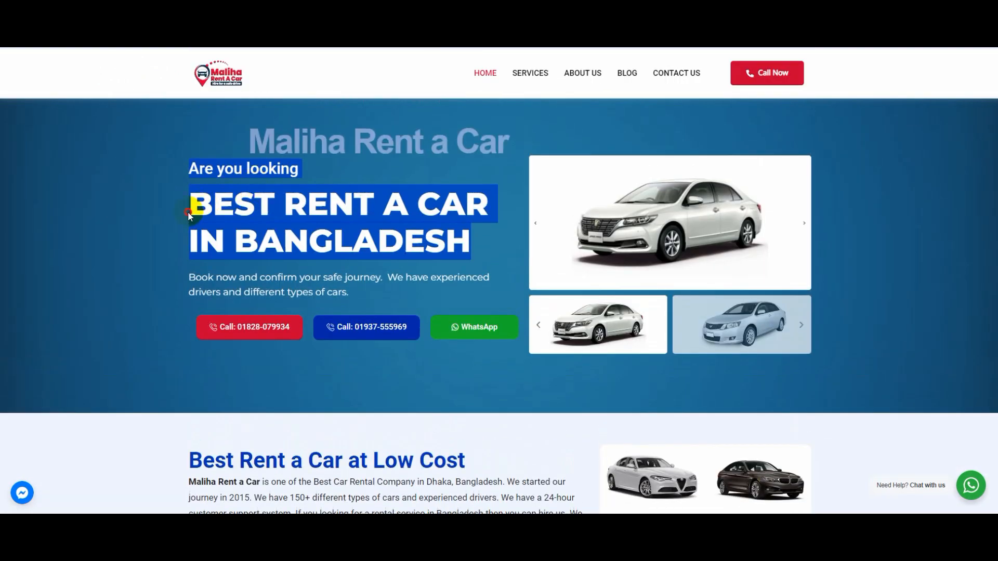
pyautogui.scroll(-2, 234, 182)
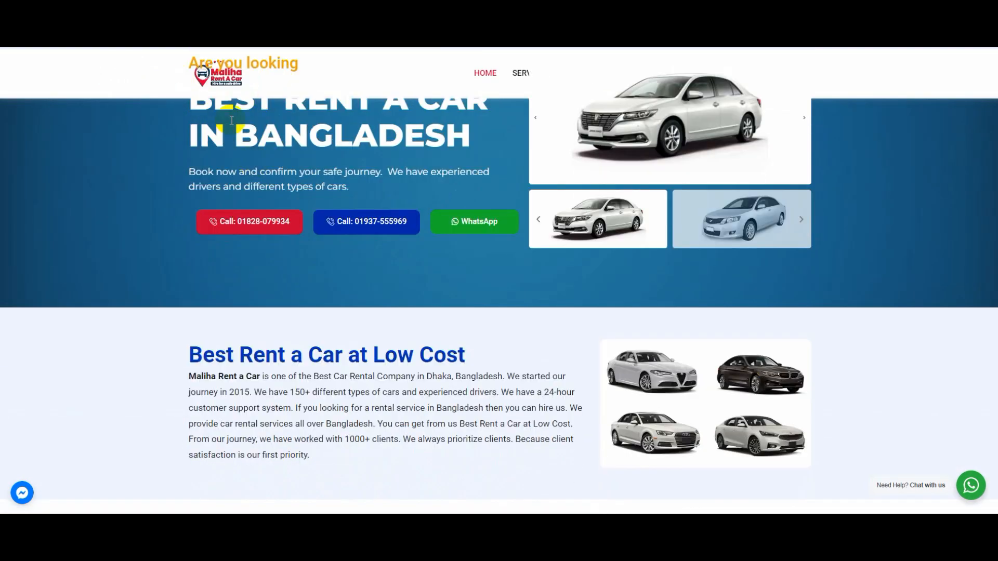
pyautogui.scroll(2, 208, 112)
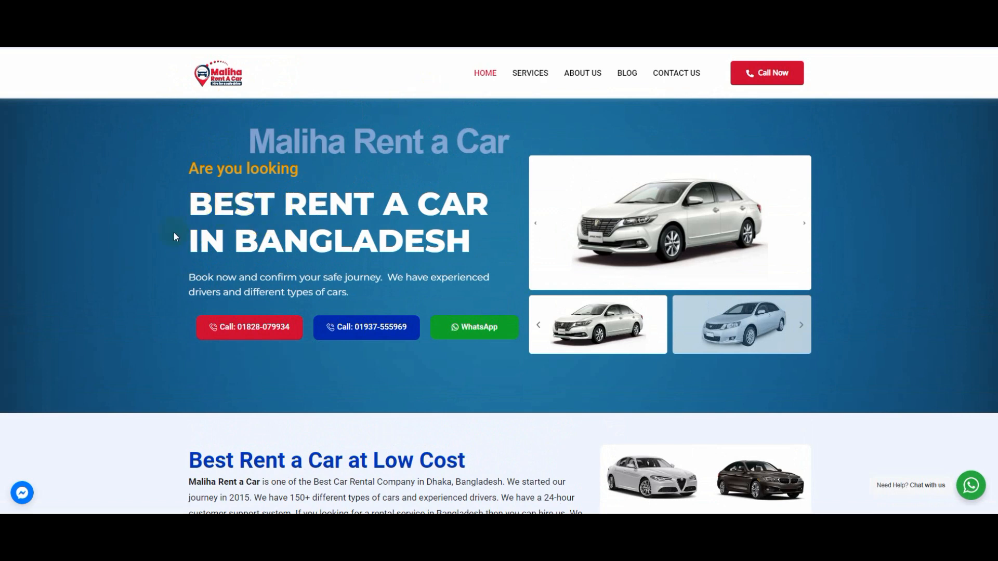
pyautogui.scroll(1, 167, 109)
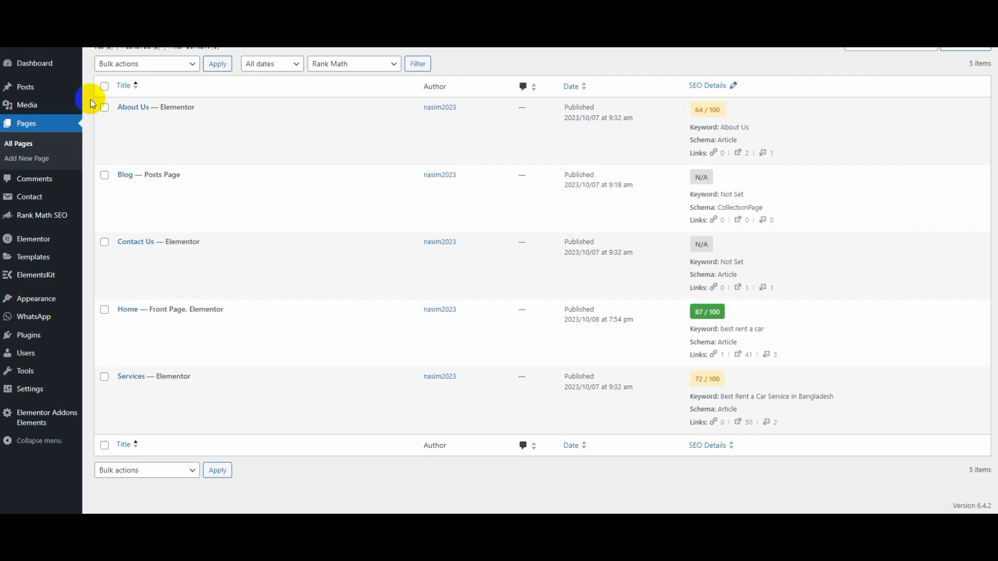
# Open ElementsKit's Header Footer templates in a new tab, and open the Header template with Elementor in another tab
pyautogui.moveTo(45, 277)
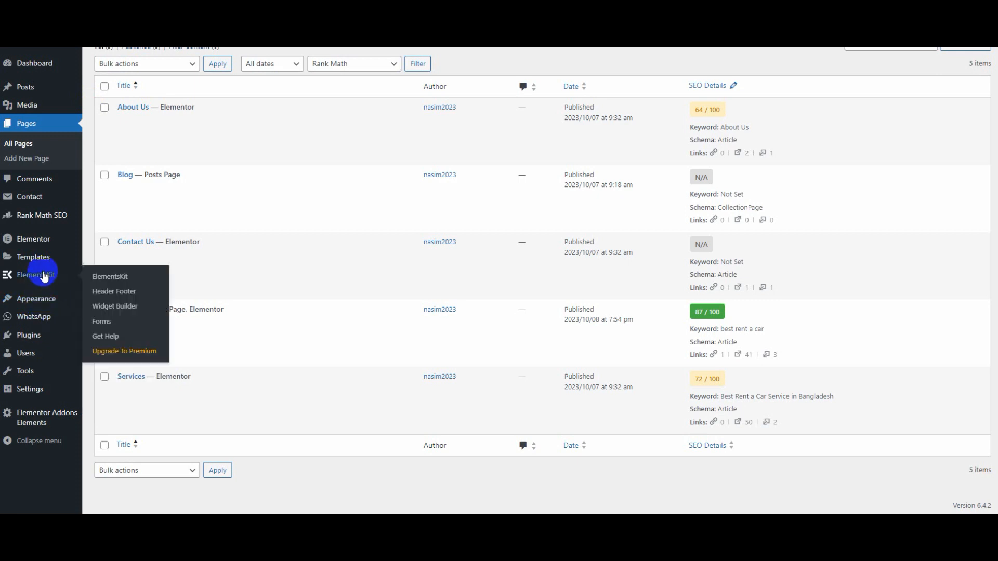
pyautogui.rightClick(115, 294)
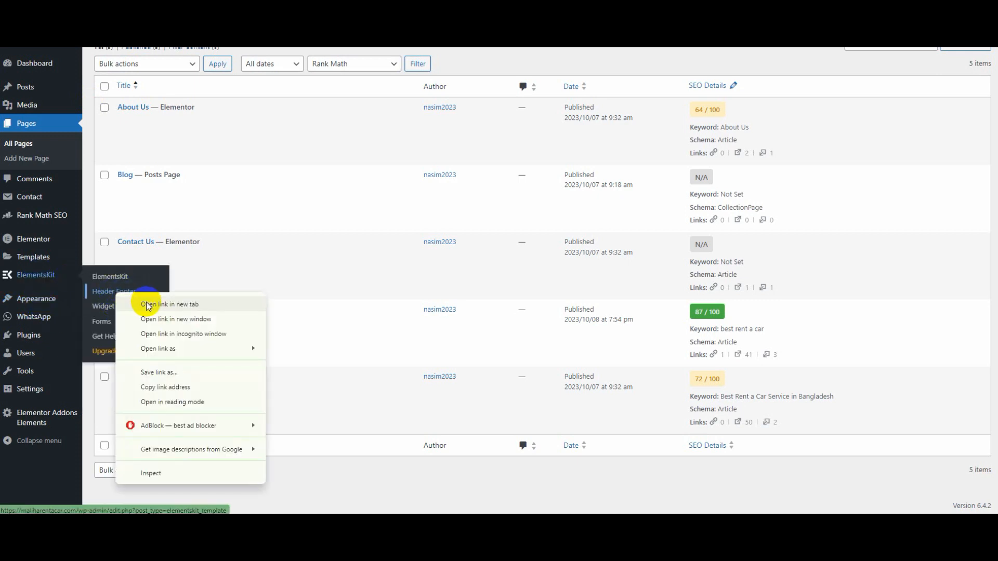
pyautogui.click(148, 304)
pyautogui.hotkey('ctrl', 'Tab')
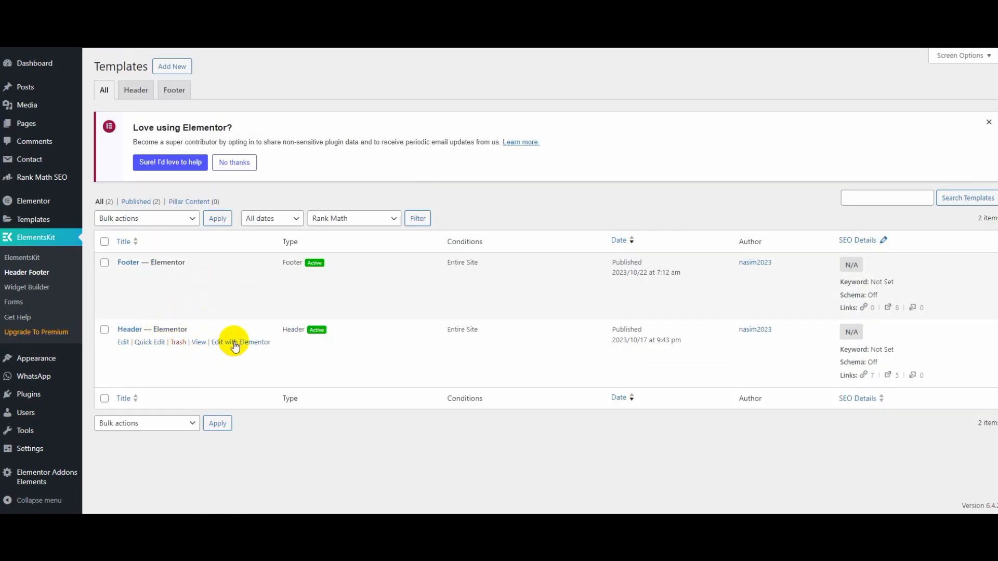
pyautogui.rightClick(235, 346)
pyautogui.click(270, 163)
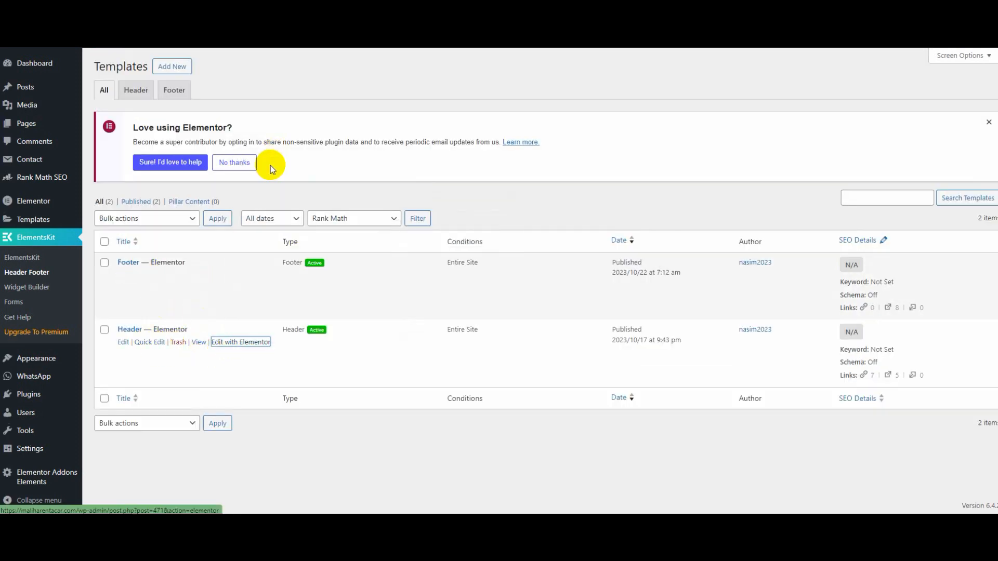
pyautogui.hotkey('ctrl', 'Tab')
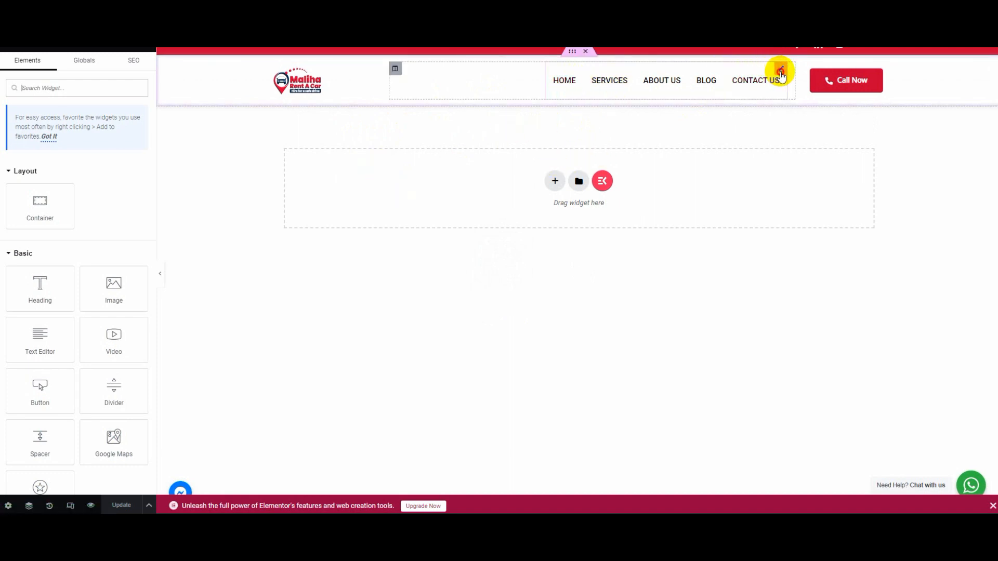
# Set the Z-Index of the header section containing the logo and navigation menu to 999
pyautogui.click(781, 70)
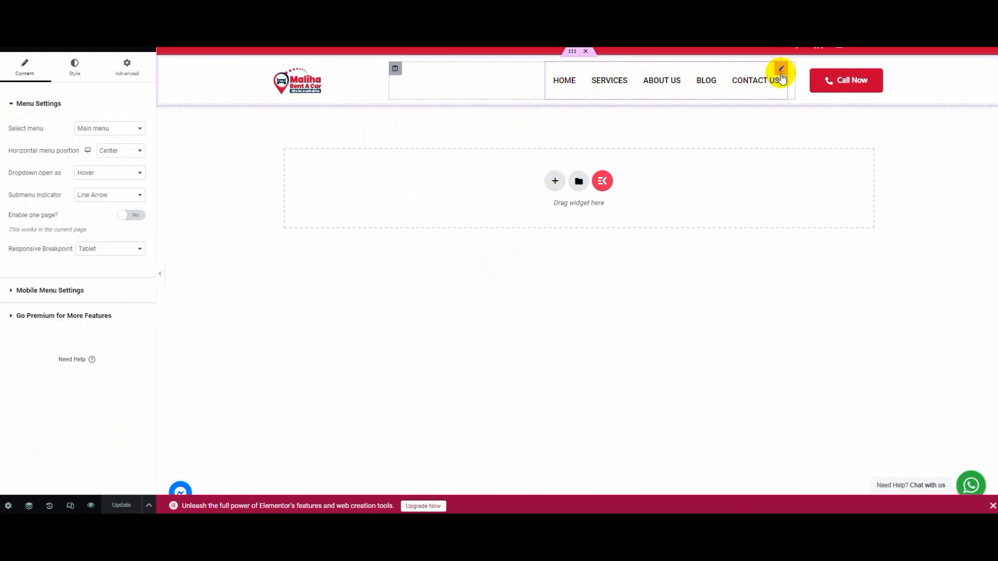
pyautogui.click(124, 77)
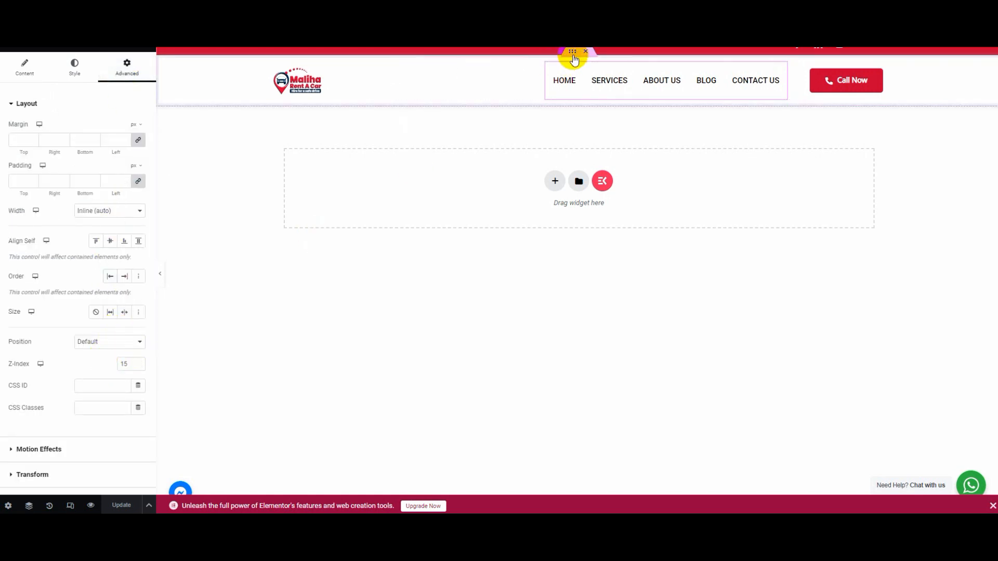
pyautogui.click(573, 53)
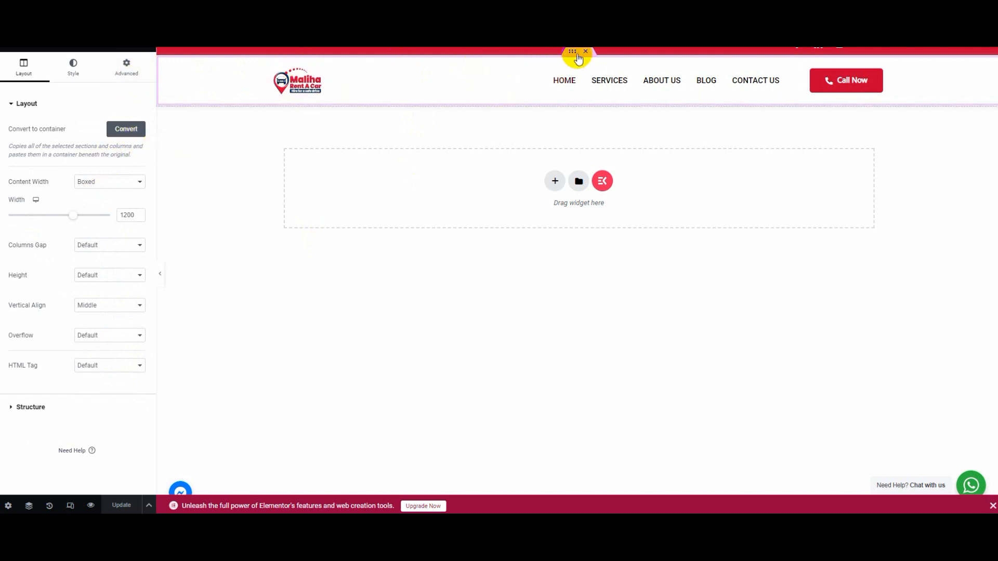
pyautogui.click(131, 74)
pyautogui.click(127, 211)
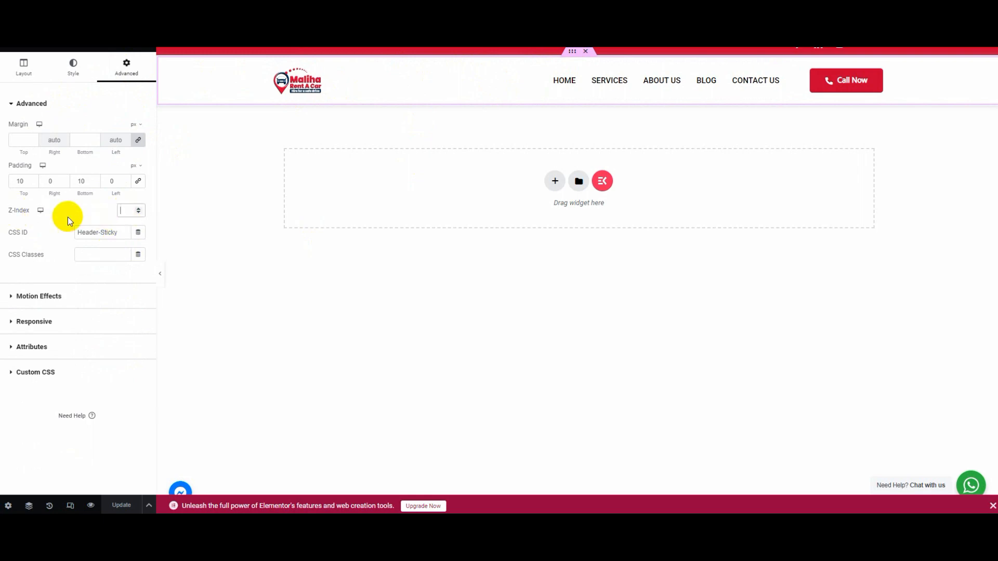
pyautogui.write('999')
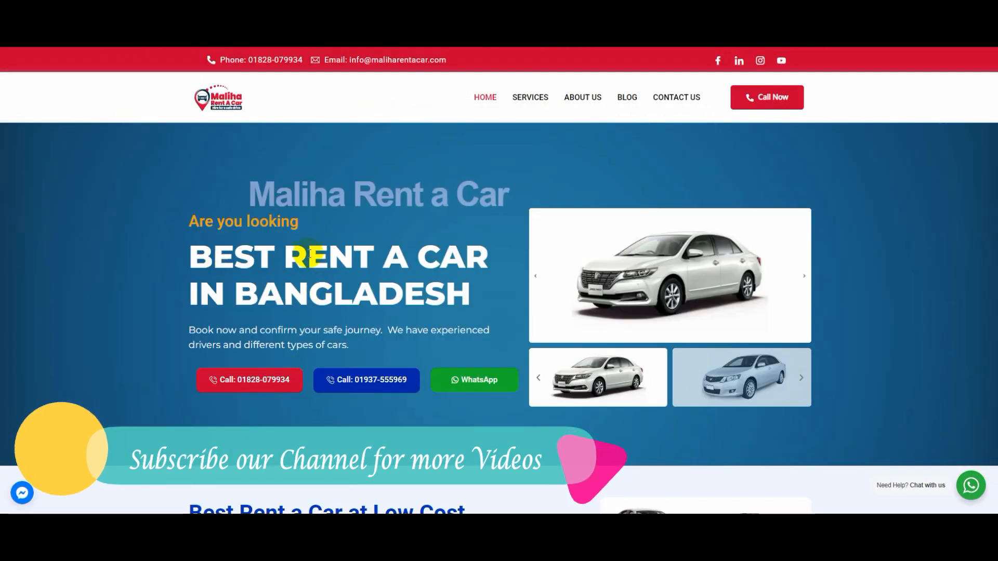
# Check the live homepage's hero content against the sticky header, and save the header template's changes
pyautogui.scroll(-5, 502, 252)
pyautogui.scroll(3, 485, 239)
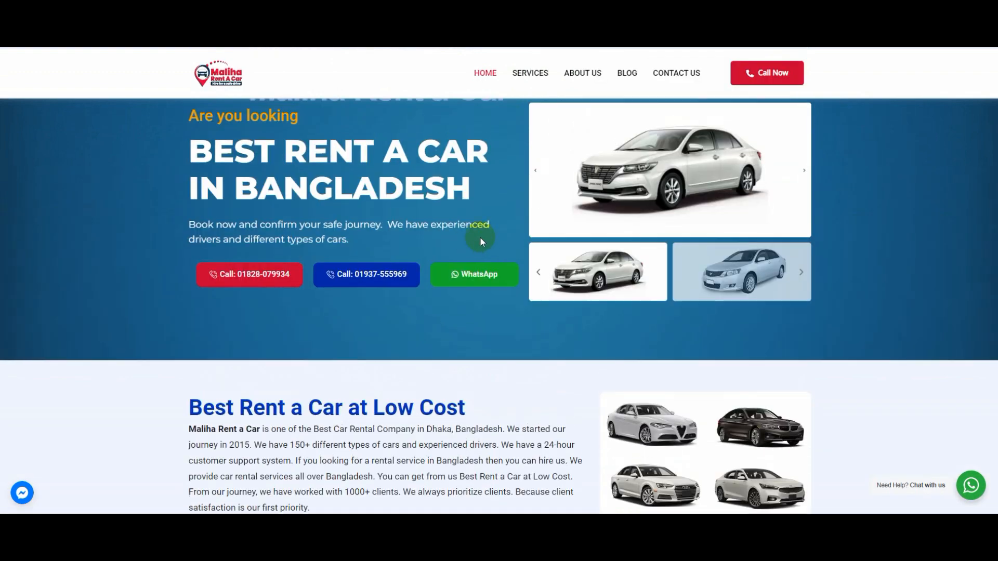
pyautogui.scroll(-2, 464, 237)
pyautogui.scroll(3, 397, 250)
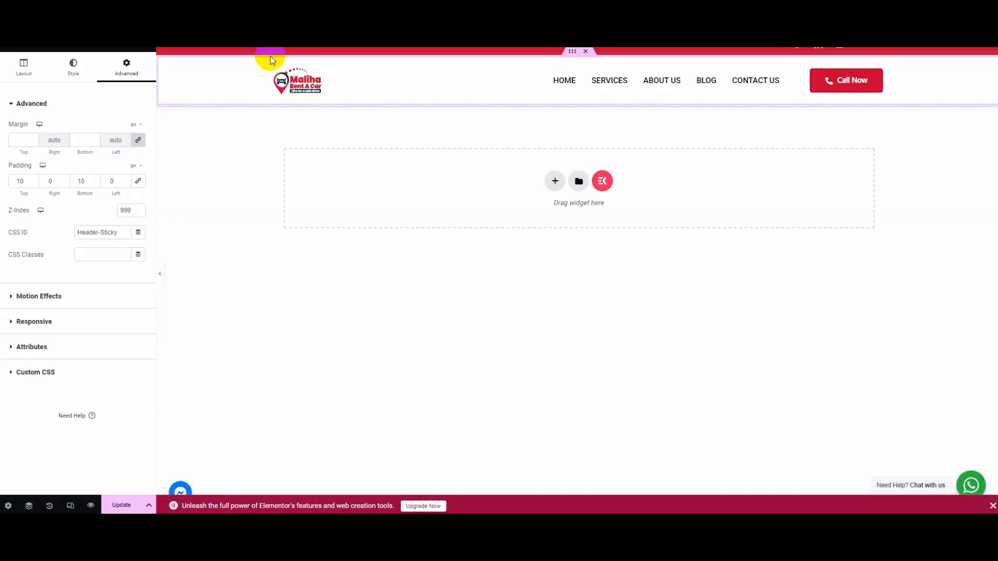
pyautogui.click(119, 505)
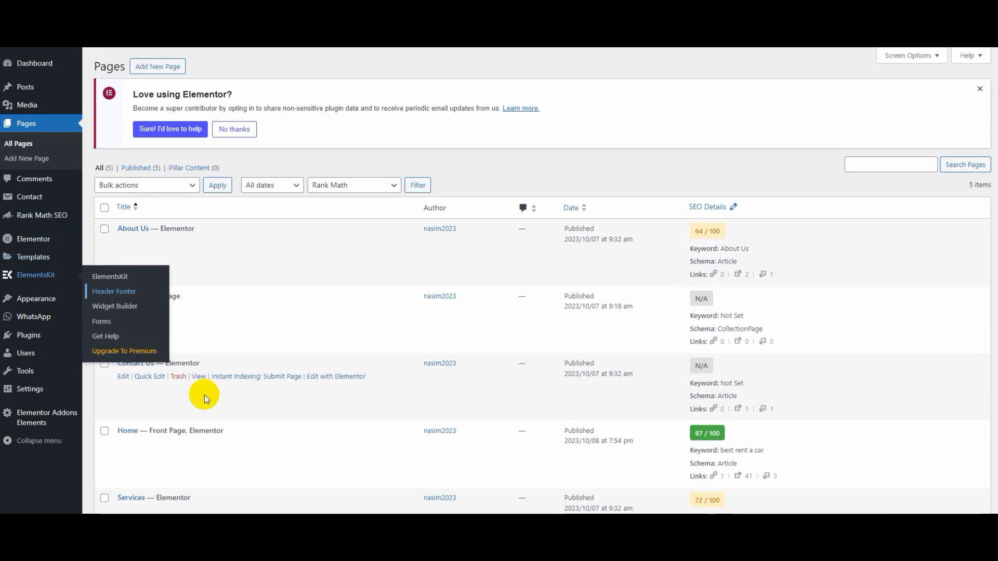
# From the WordPress pages list, open the Home page with Elementor in a new tab
pyautogui.scroll(-3, 166, 423)
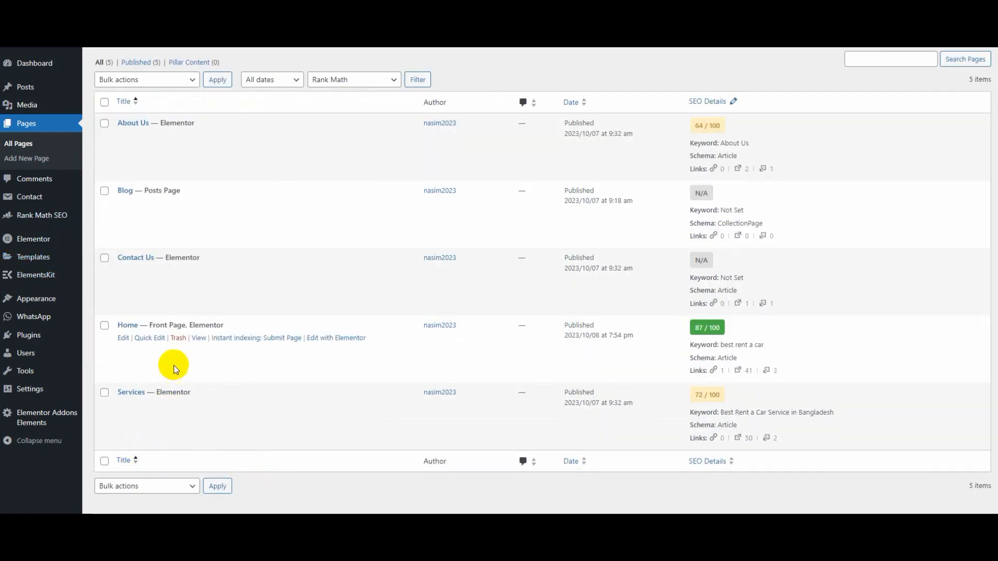
pyautogui.rightClick(330, 337)
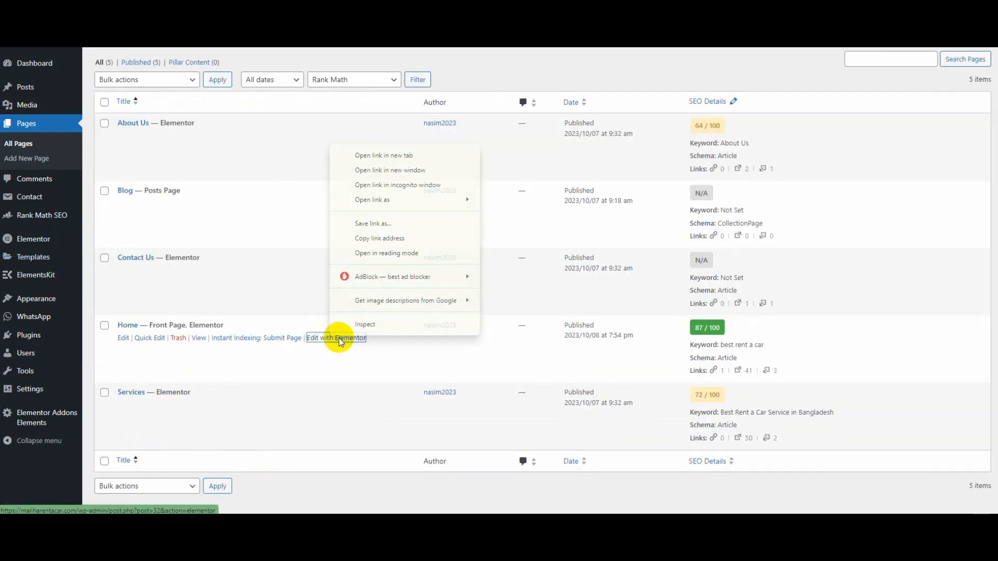
pyautogui.click(383, 161)
pyautogui.click(245, 8)
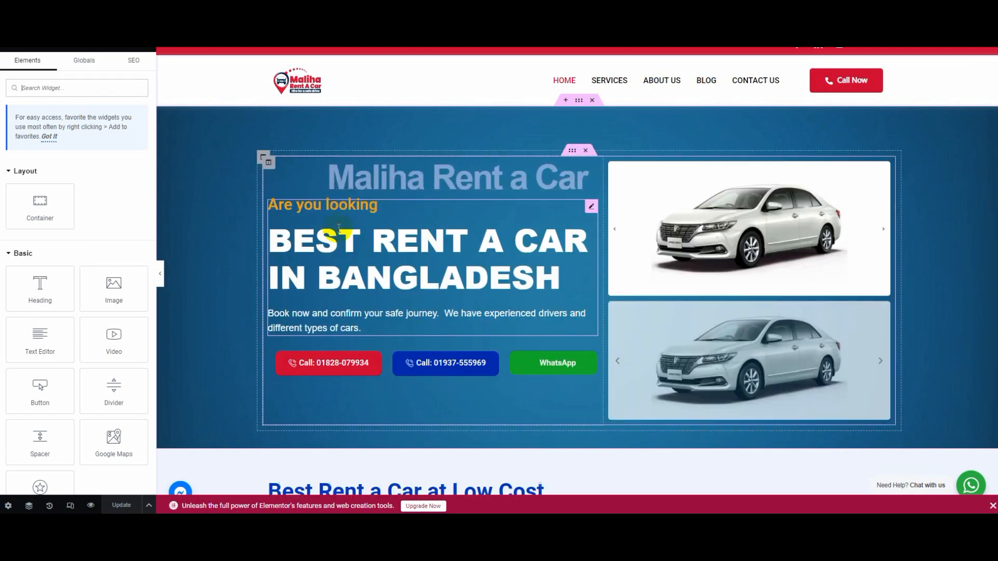
# Examine the Home page's sections in the Elementor editor for content that overlaps the sticky header
pyautogui.scroll(-5, 448, 177)
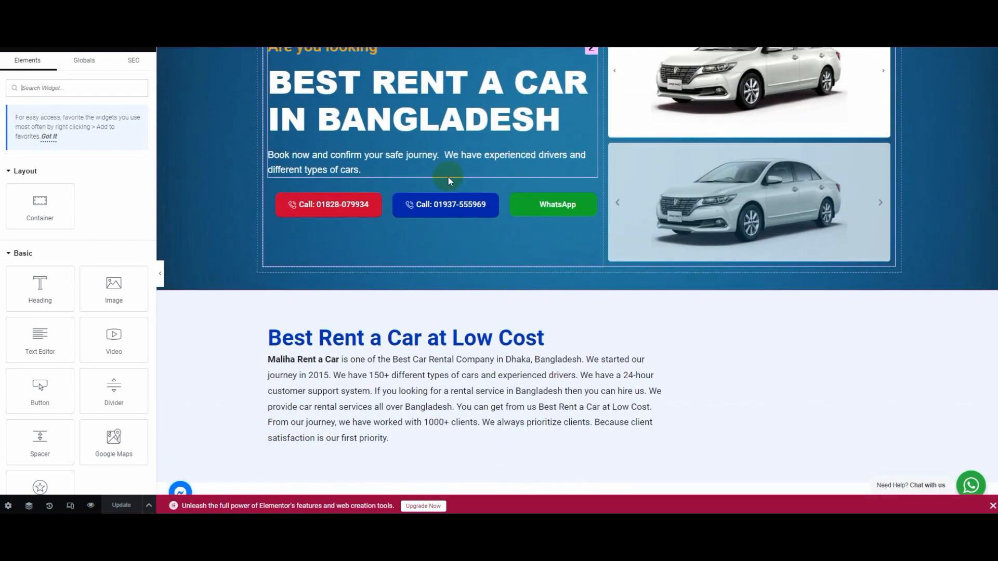
pyautogui.scroll(-12, 453, 174)
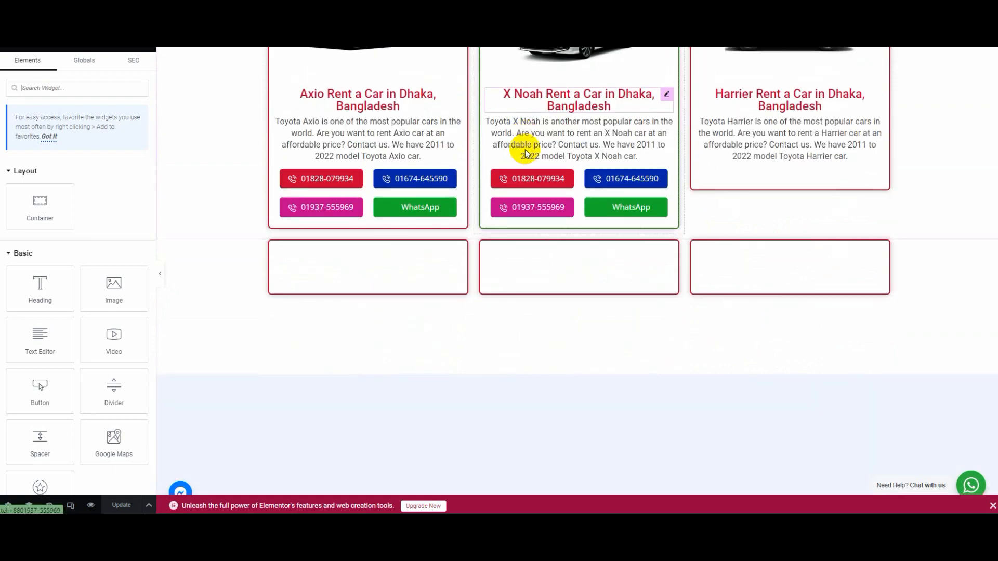
pyautogui.scroll(4, 525, 151)
pyautogui.scroll(12, 450, 177)
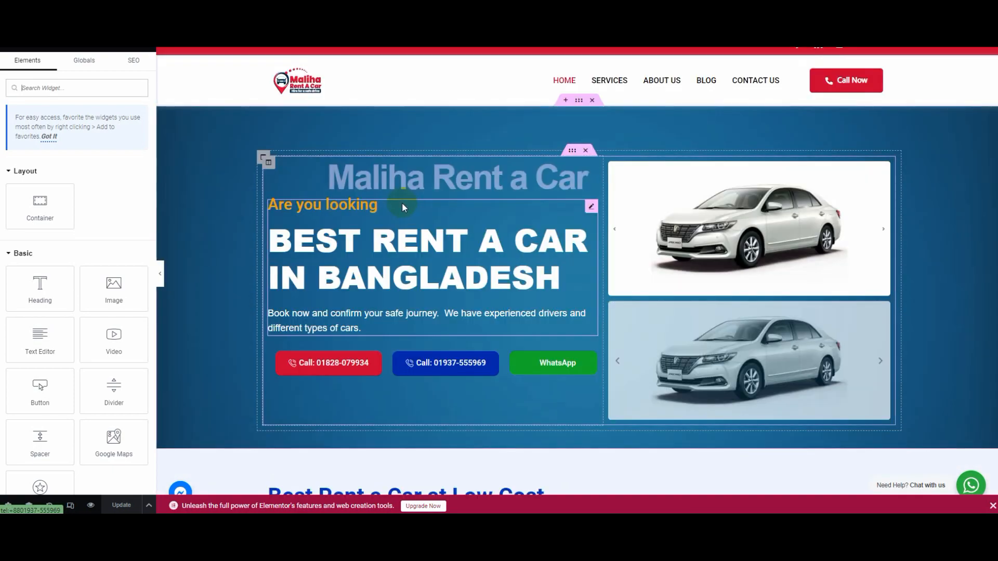
pyautogui.scroll(-15, 408, 207)
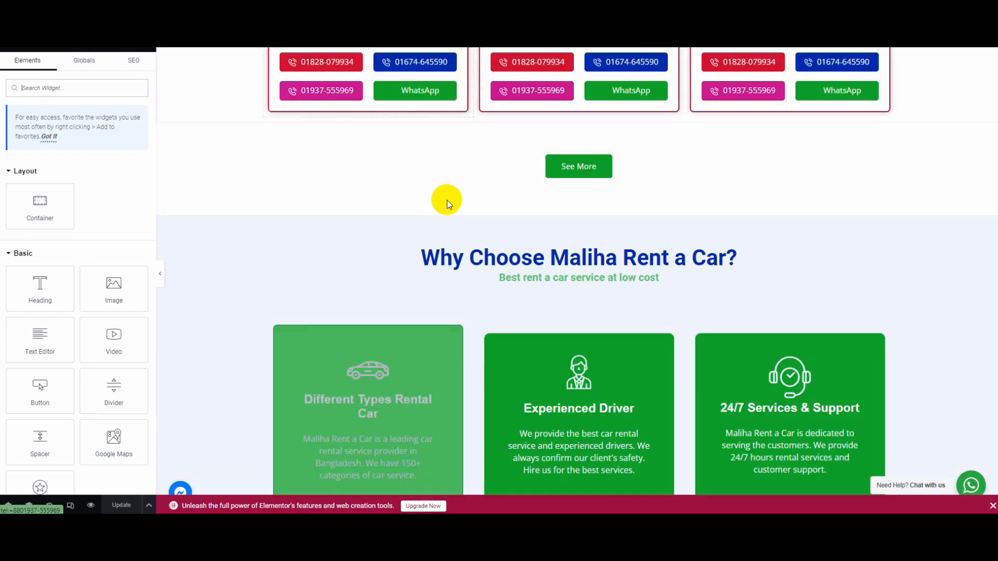
pyautogui.scroll(-4, 443, 204)
pyautogui.scroll(15, 437, 200)
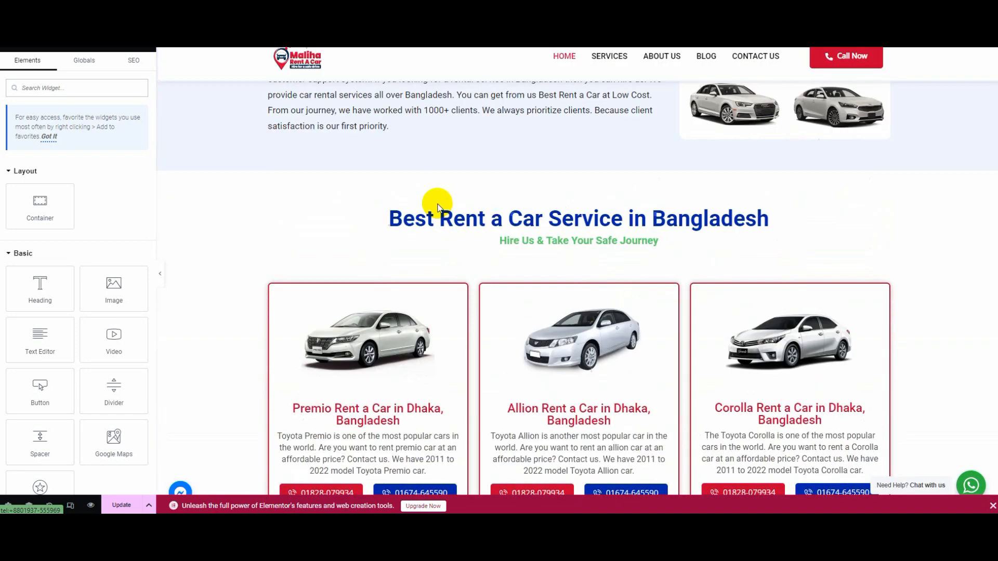
pyautogui.scroll(-10, 382, 232)
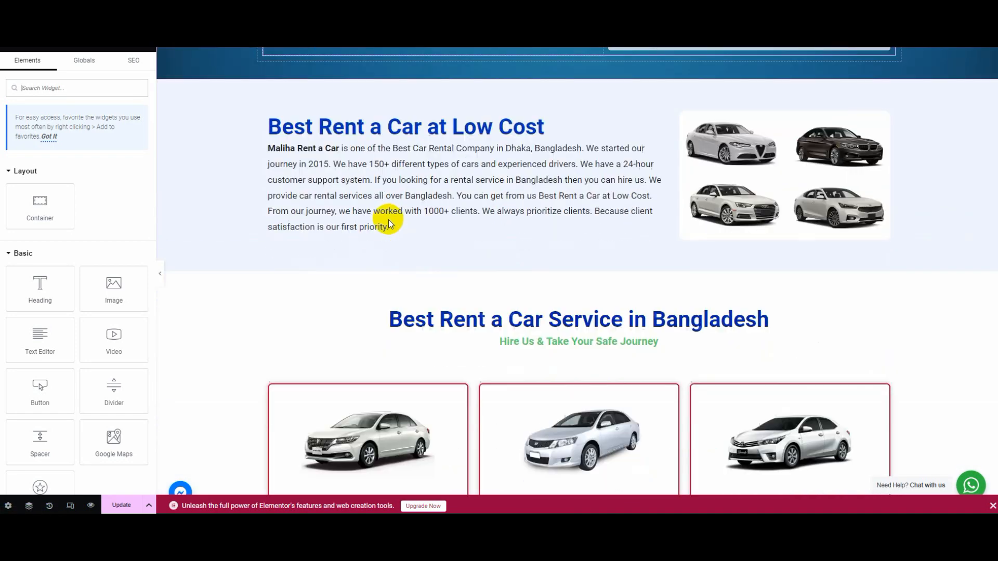
pyautogui.scroll(11, 447, 213)
pyautogui.scroll(-8, 571, 171)
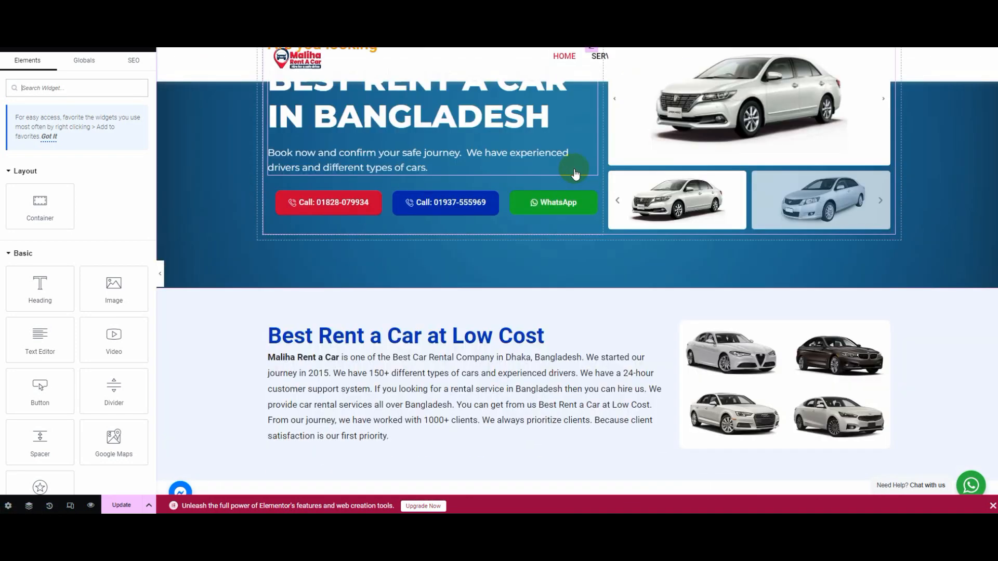
pyautogui.scroll(-2, 557, 166)
pyautogui.scroll(8, 556, 163)
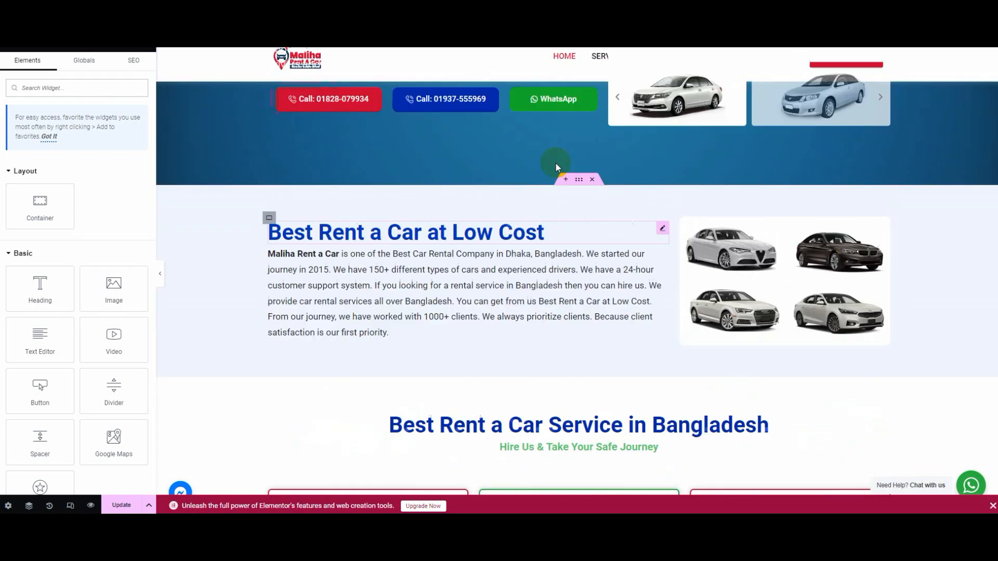
# Compare the hero content with the sticky header and open the settings of the hero's car thumbnail slider
pyautogui.scroll(2, 546, 171)
pyautogui.scroll(-2, 704, 123)
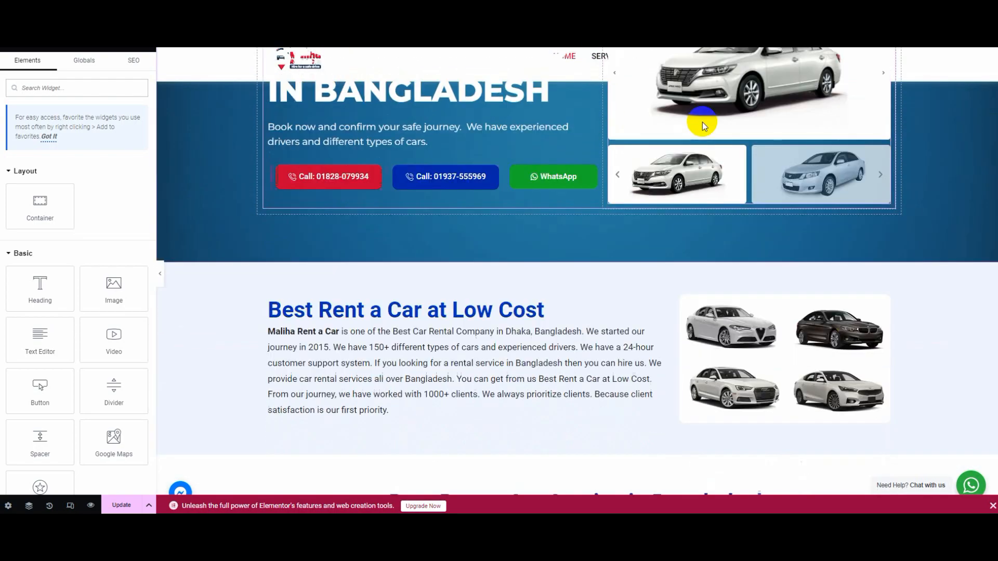
pyautogui.scroll(3, 764, 137)
pyautogui.scroll(-3, 704, 128)
pyautogui.scroll(3, 759, 136)
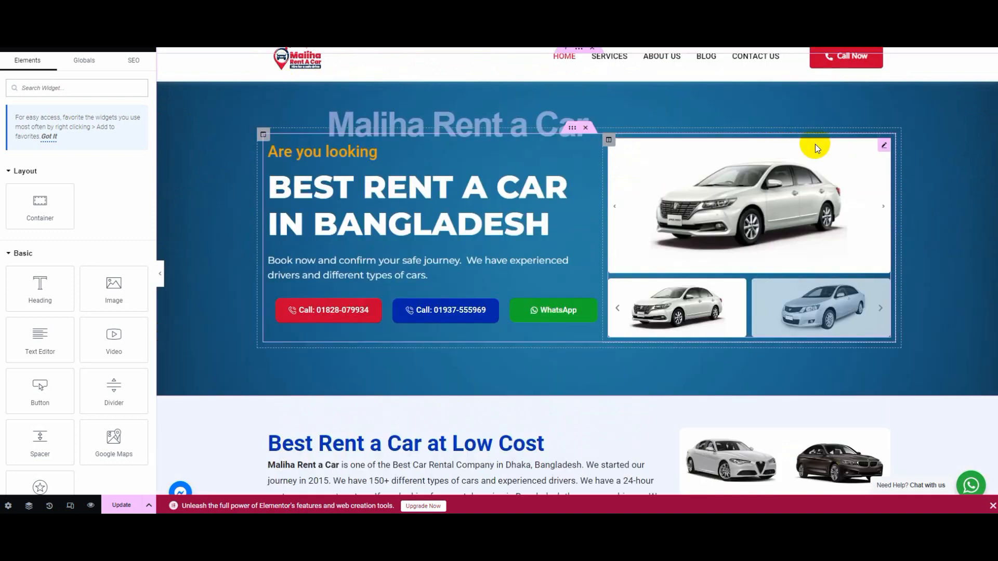
pyautogui.click(884, 148)
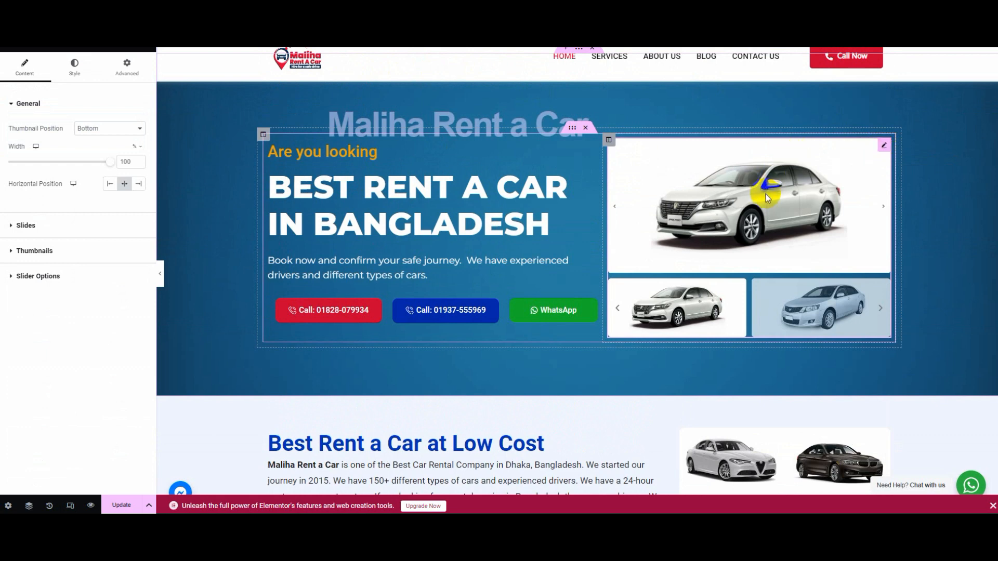
pyautogui.click(573, 129)
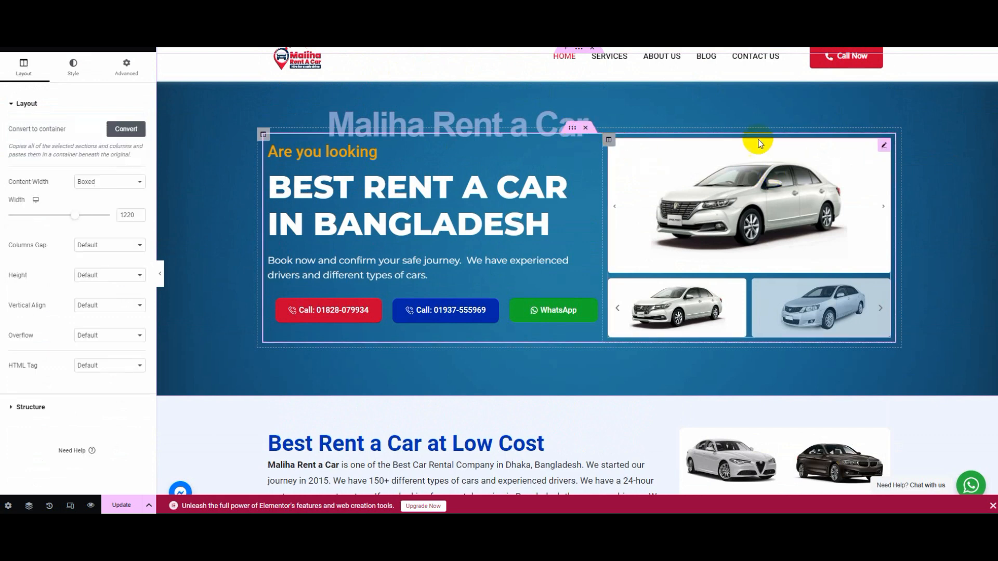
pyautogui.click(884, 149)
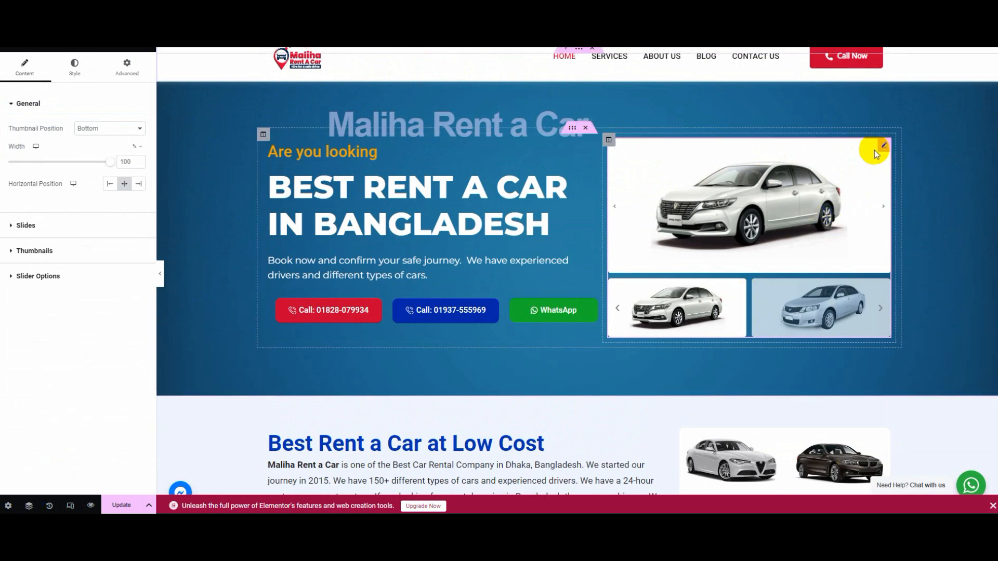
# Locate the Thumbnail Slider within the hero's inner section in the page structure and set its Z-Index to 0
pyautogui.click(31, 507)
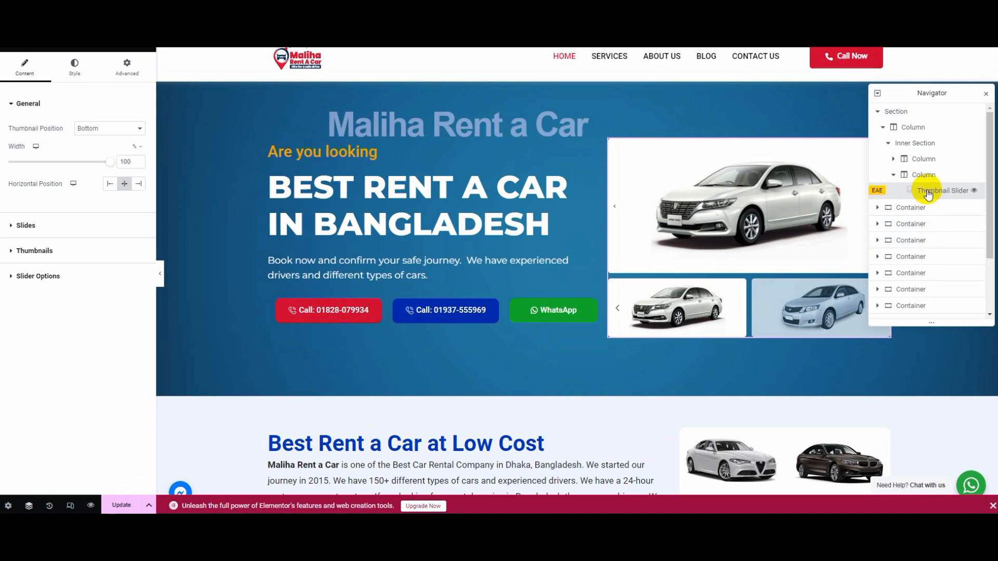
pyautogui.click(889, 111)
pyautogui.click(892, 127)
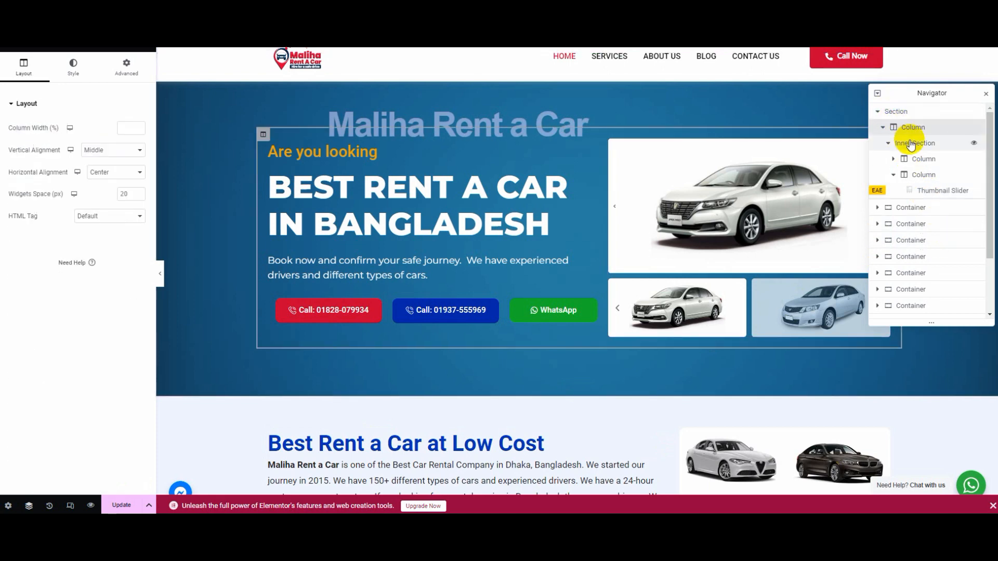
pyautogui.click(910, 143)
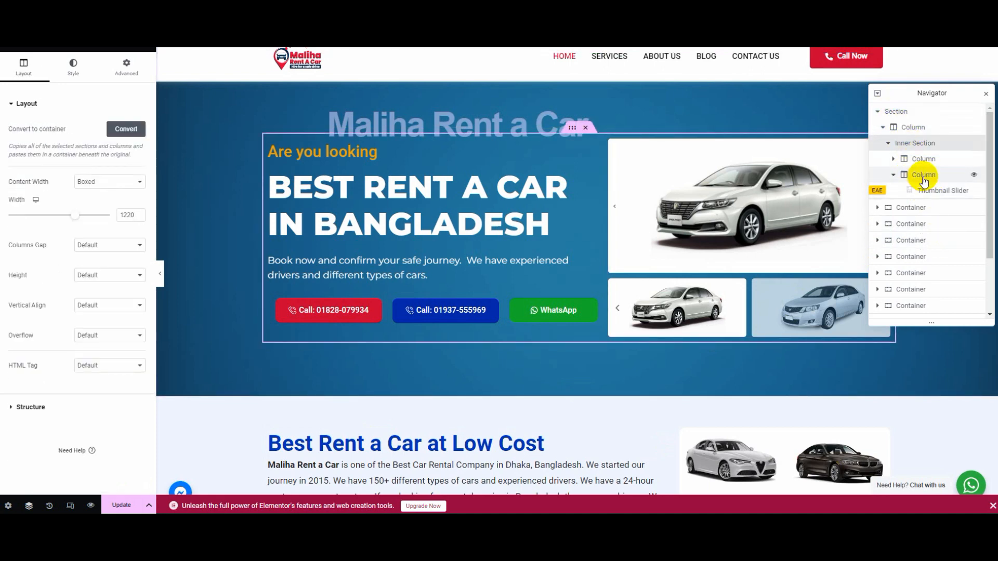
pyautogui.click(934, 191)
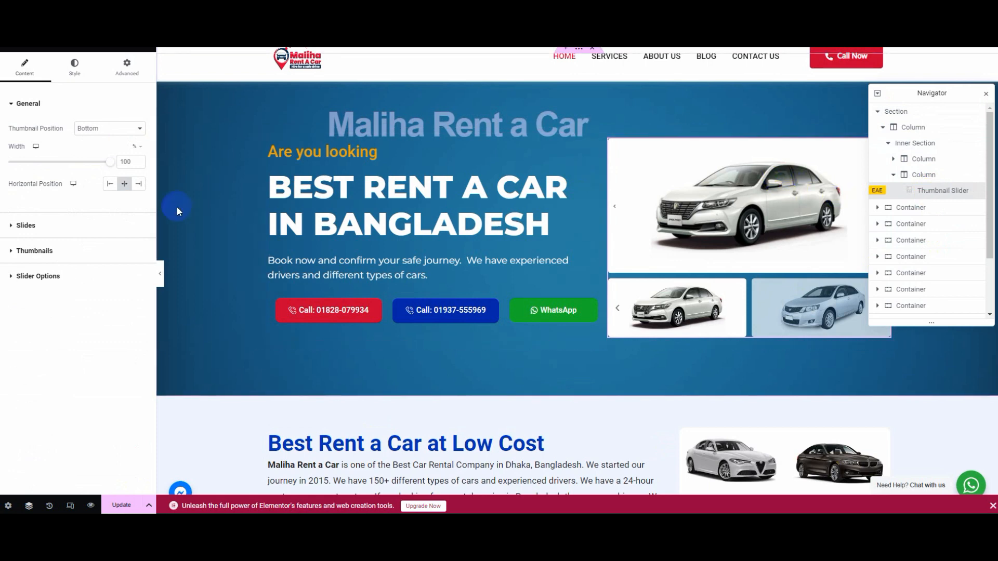
pyautogui.click(127, 68)
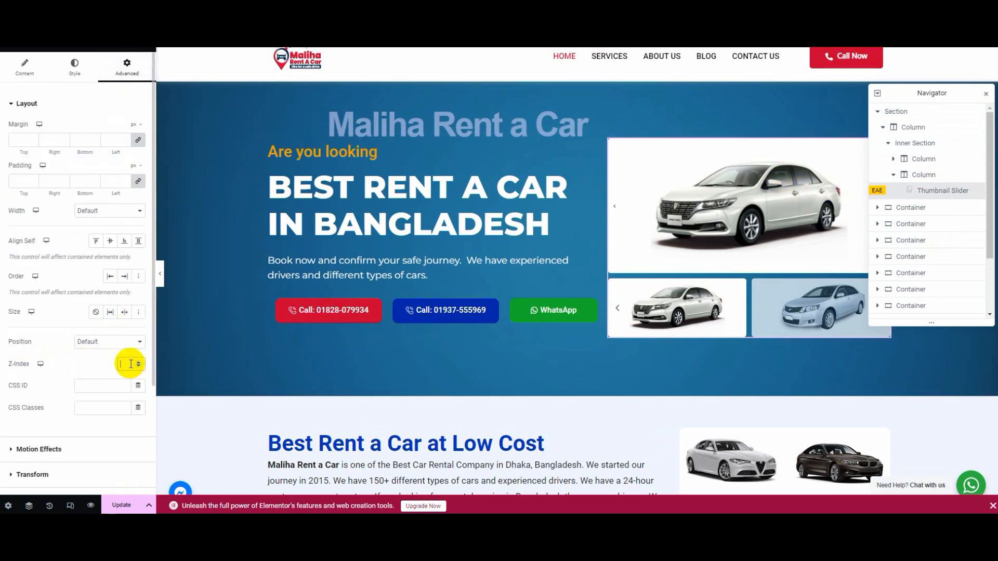
pyautogui.write('2')
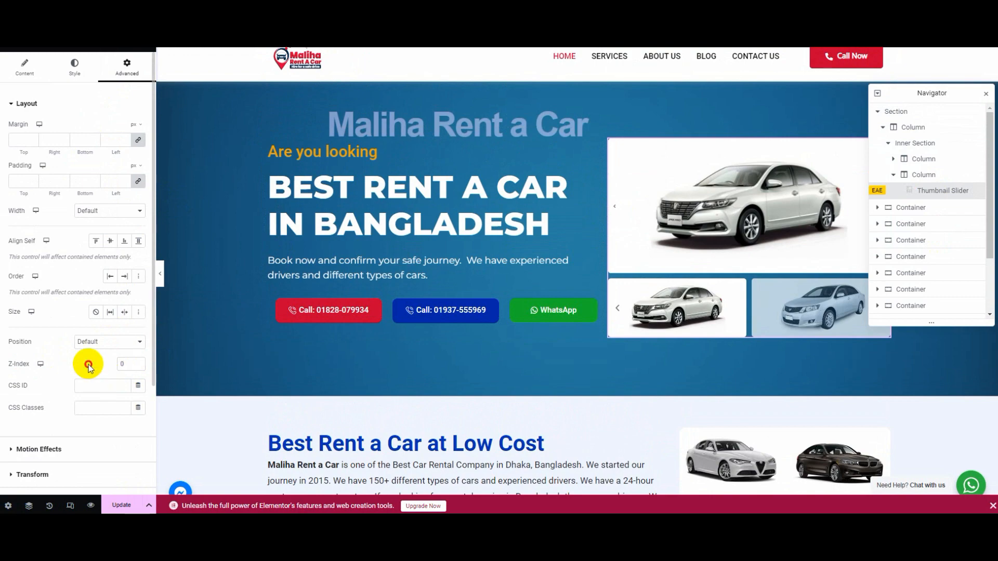
# Check how the hero's thumbnail slider and heading text pass the sticky header in the editor preview
pyautogui.scroll(-3, 594, 268)
pyautogui.scroll(2, 597, 267)
pyautogui.scroll(-3, 613, 253)
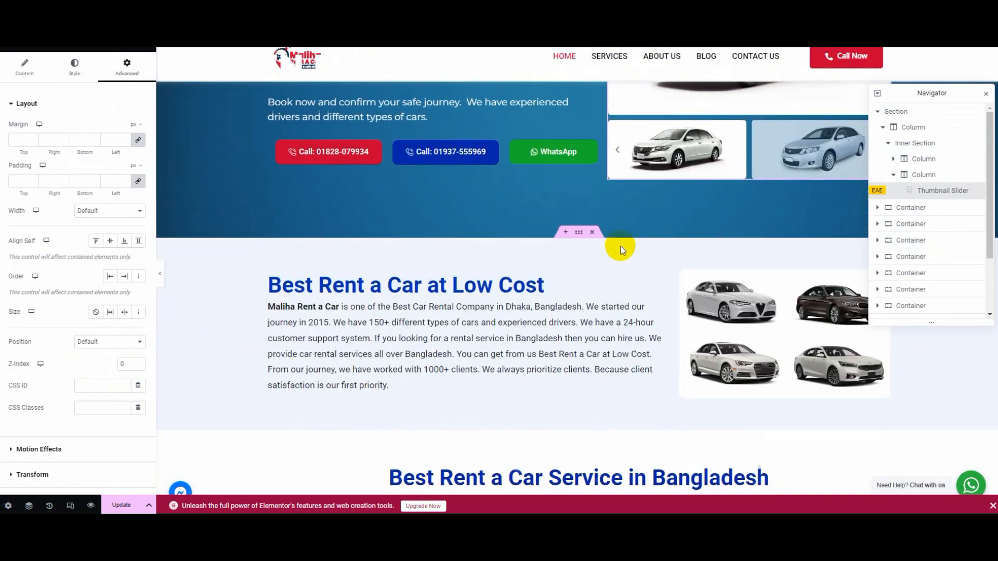
pyautogui.scroll(2, 628, 234)
pyautogui.scroll(-1, 635, 237)
pyautogui.scroll(-3, 635, 237)
pyautogui.scroll(4, 629, 239)
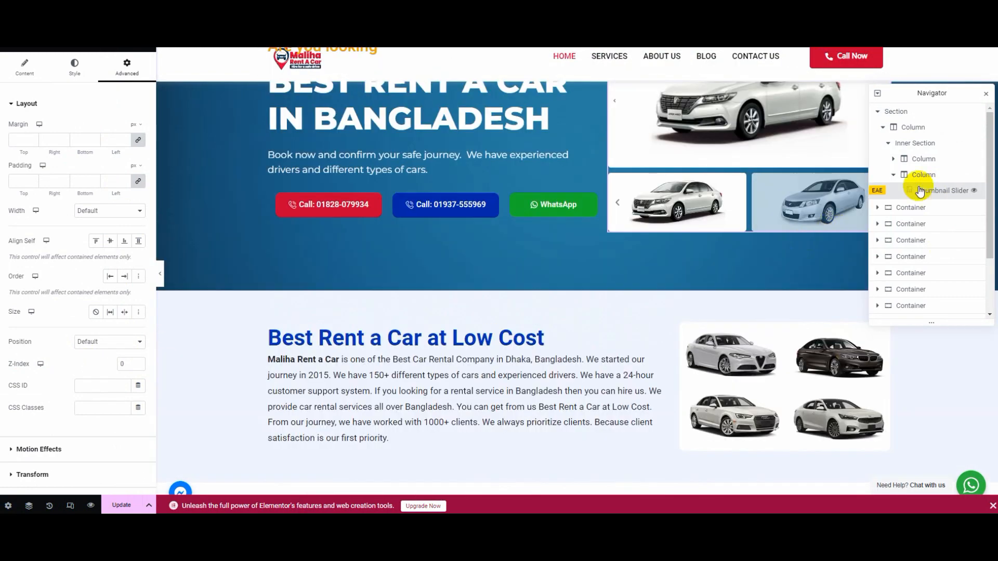
# Set the Z-Index of the Heading widget in the hero's first inner column to 0
pyautogui.click(894, 159)
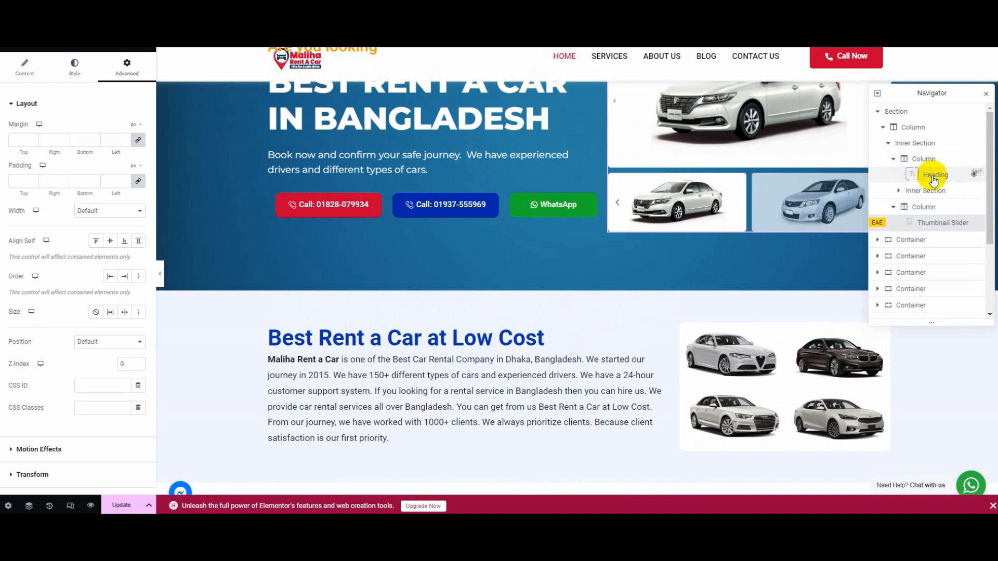
pyautogui.click(934, 174)
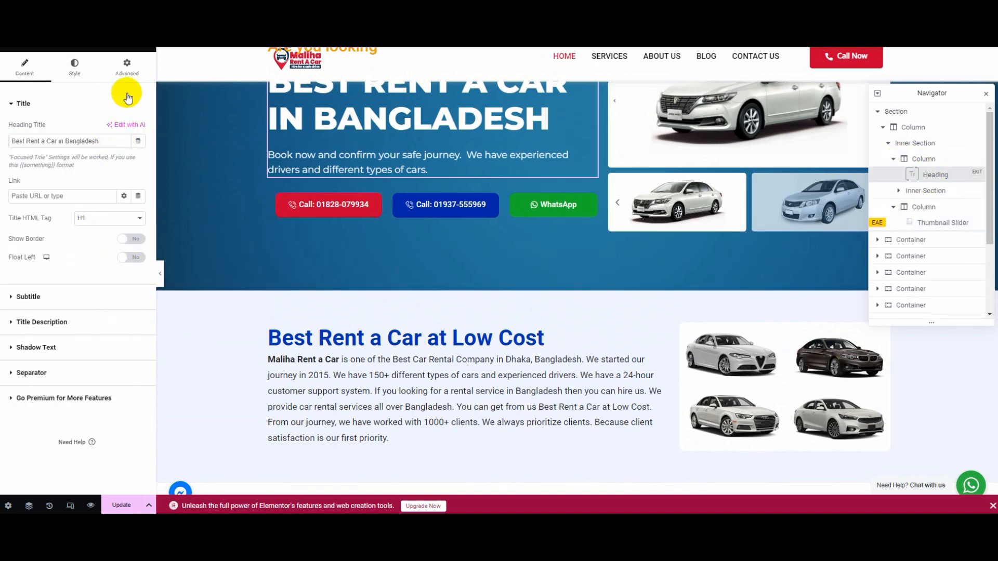
pyautogui.click(127, 66)
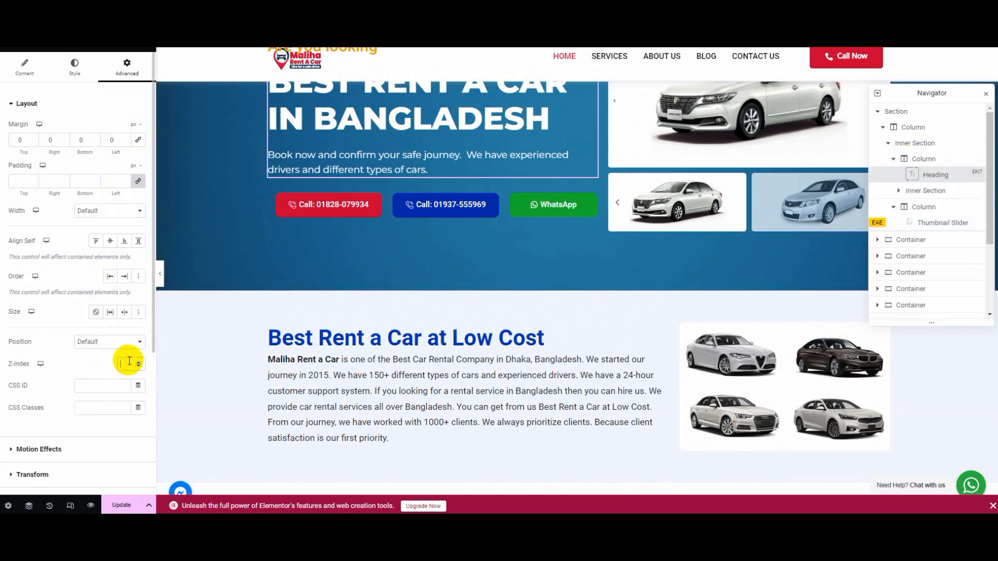
pyautogui.scroll(-2, 301, 328)
pyautogui.scroll(1, 290, 325)
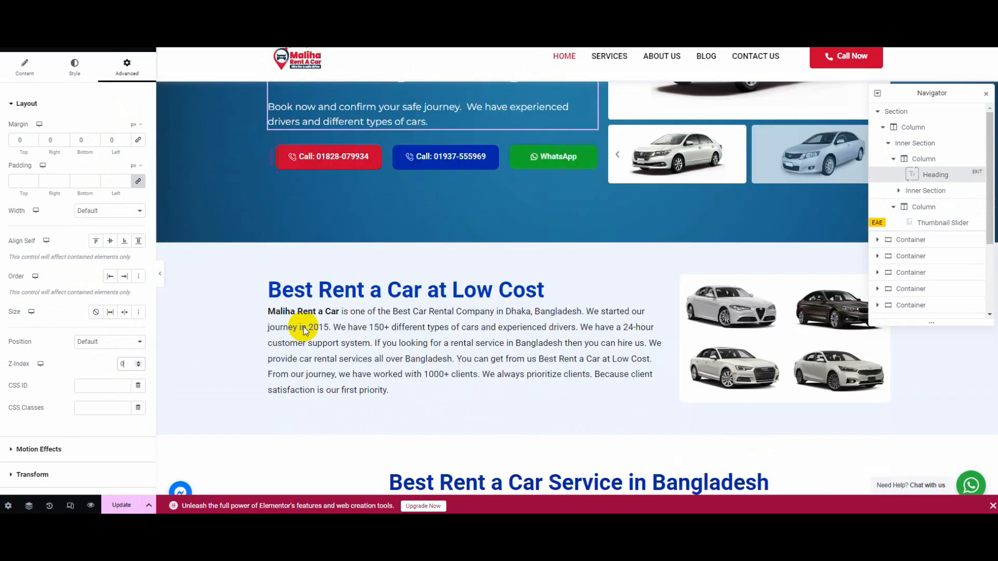
# Find the Client Logo widget above the Clients Reviews section and set its Z-Index to 0
pyautogui.scroll(-9, 296, 332)
pyautogui.scroll(-15, 295, 334)
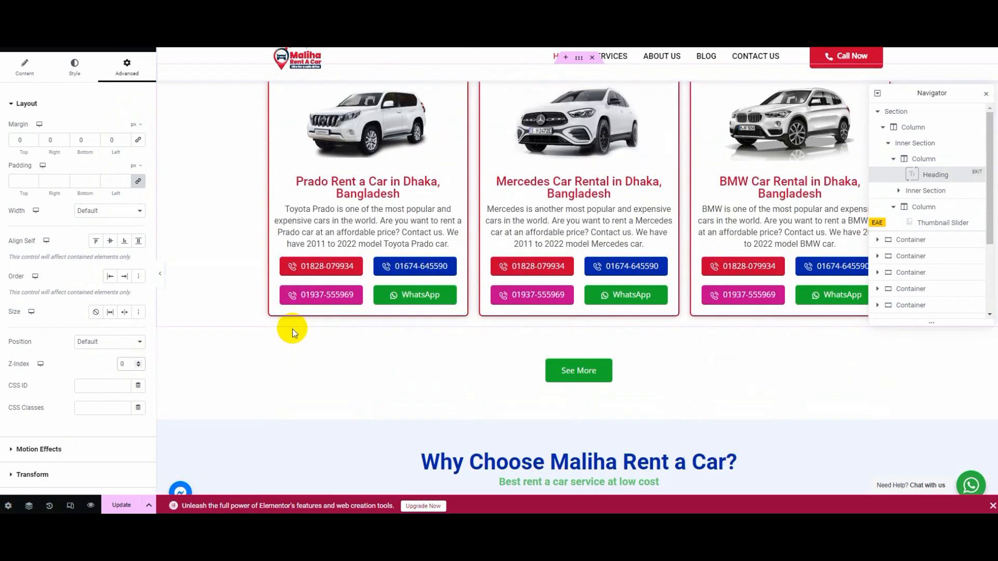
pyautogui.scroll(-4, 270, 328)
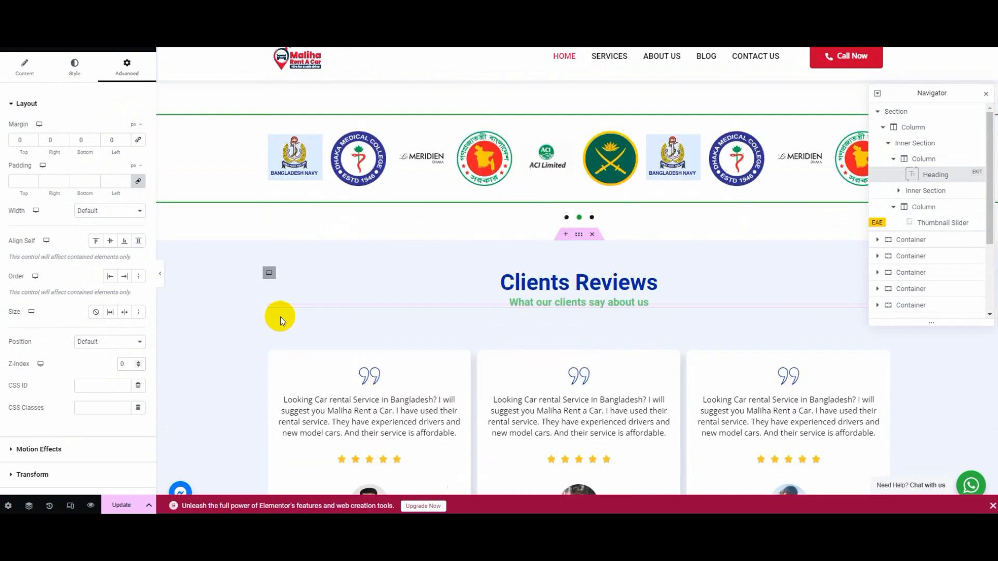
pyautogui.scroll(3, 279, 316)
pyautogui.scroll(-4, 284, 316)
pyautogui.scroll(6, 662, 328)
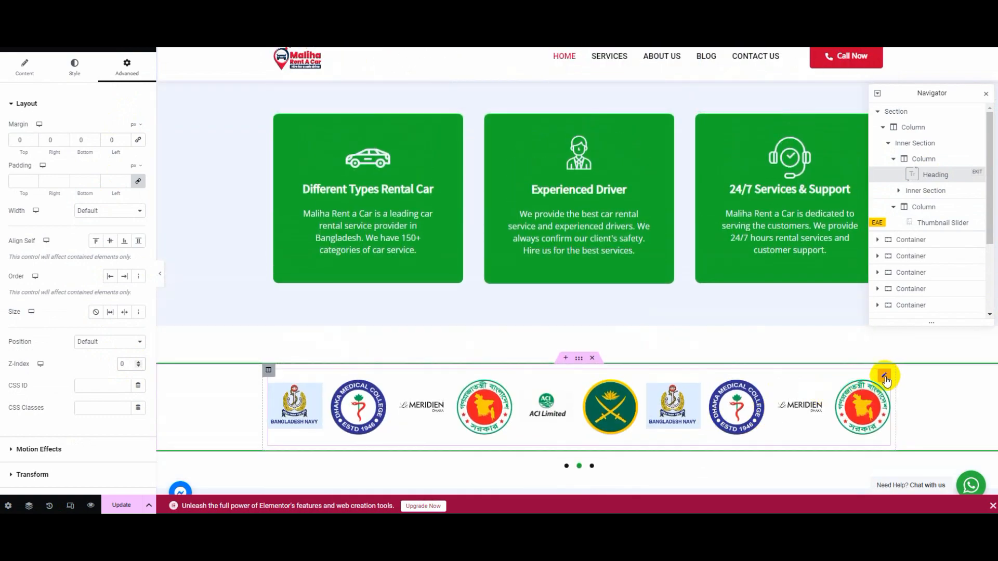
pyautogui.click(884, 376)
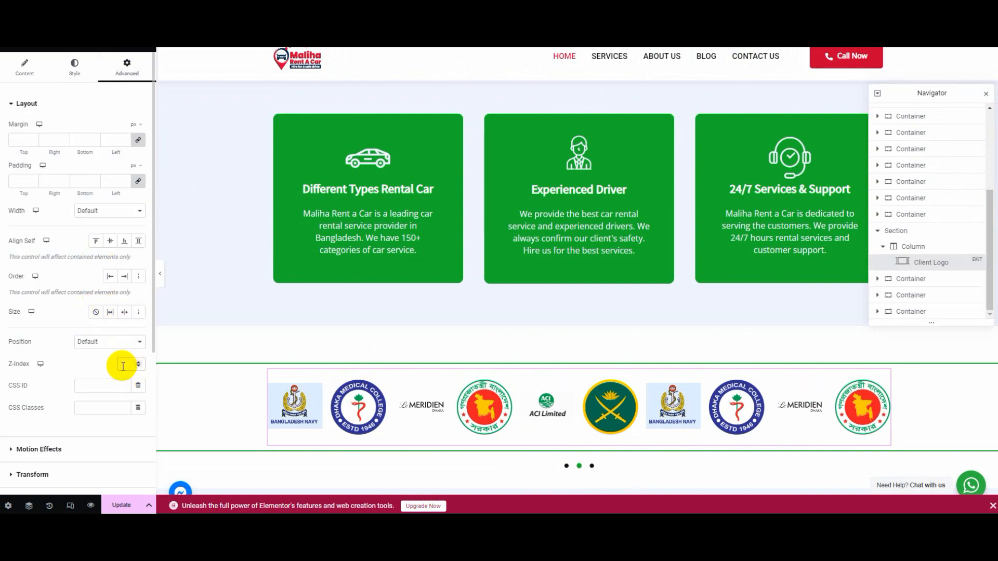
# Set the Z-Index of the testimonial slider in the Clients Reviews section to 0
pyautogui.scroll(-10, 406, 354)
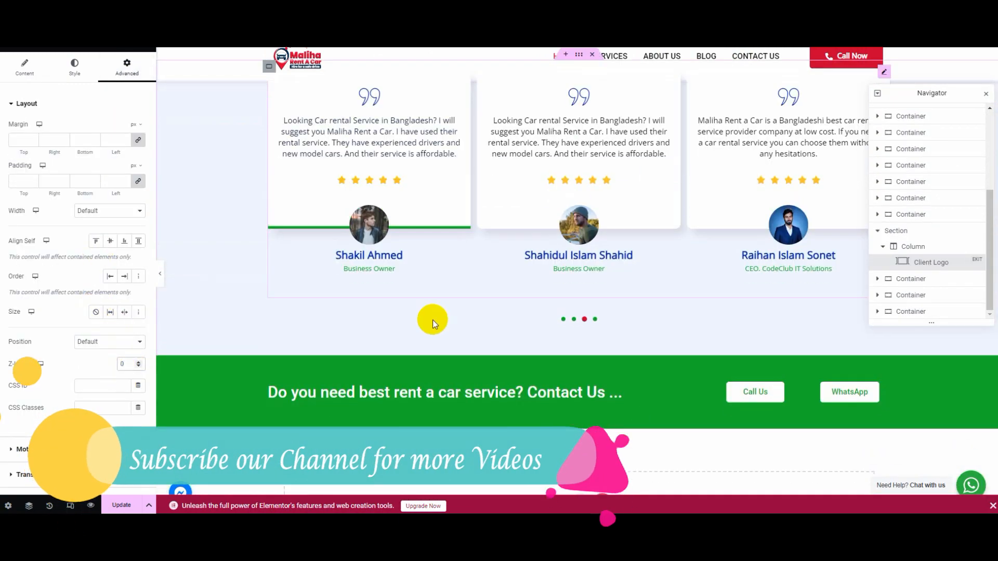
pyautogui.scroll(5, 448, 298)
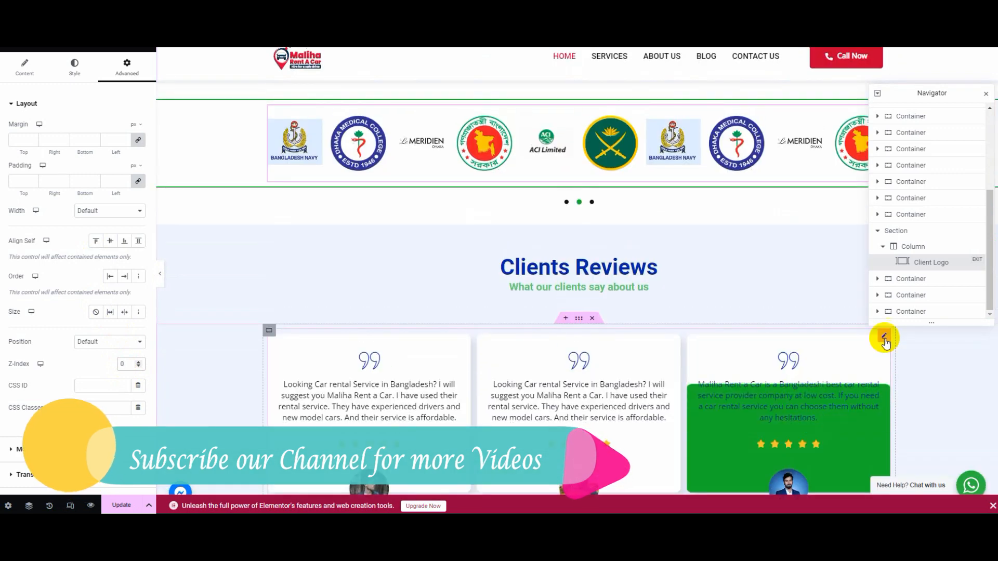
pyautogui.click(884, 338)
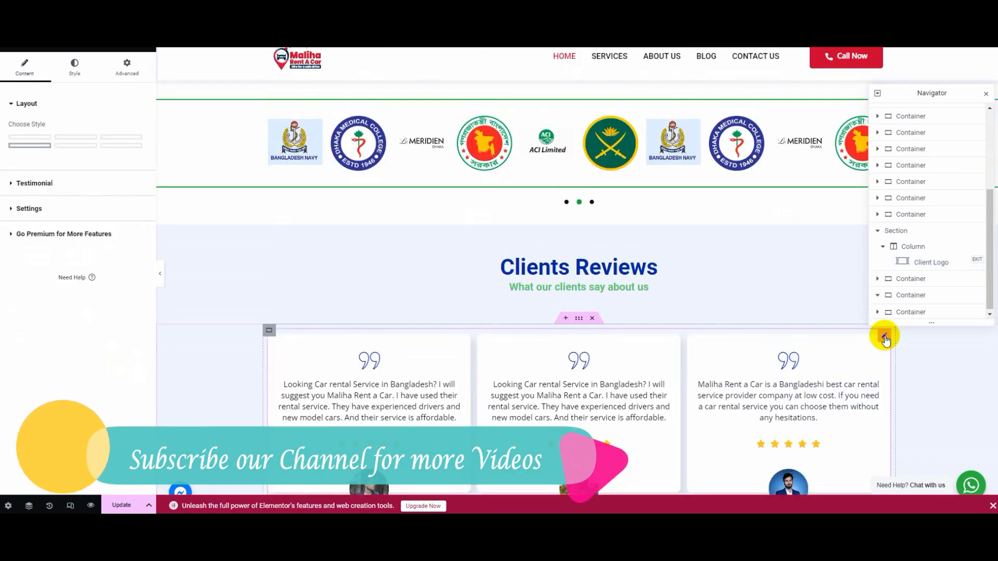
pyautogui.click(123, 78)
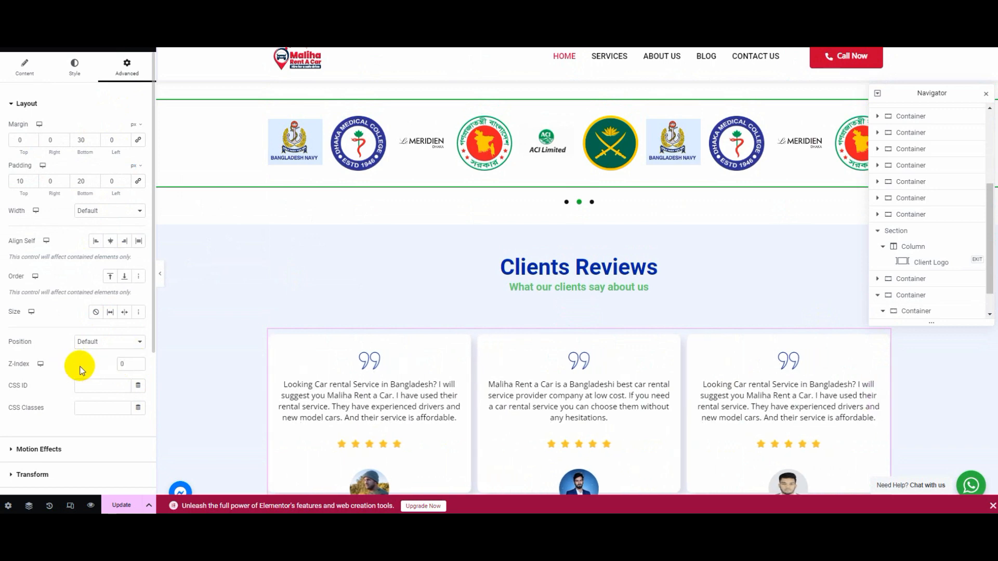
pyautogui.scroll(-10, 477, 319)
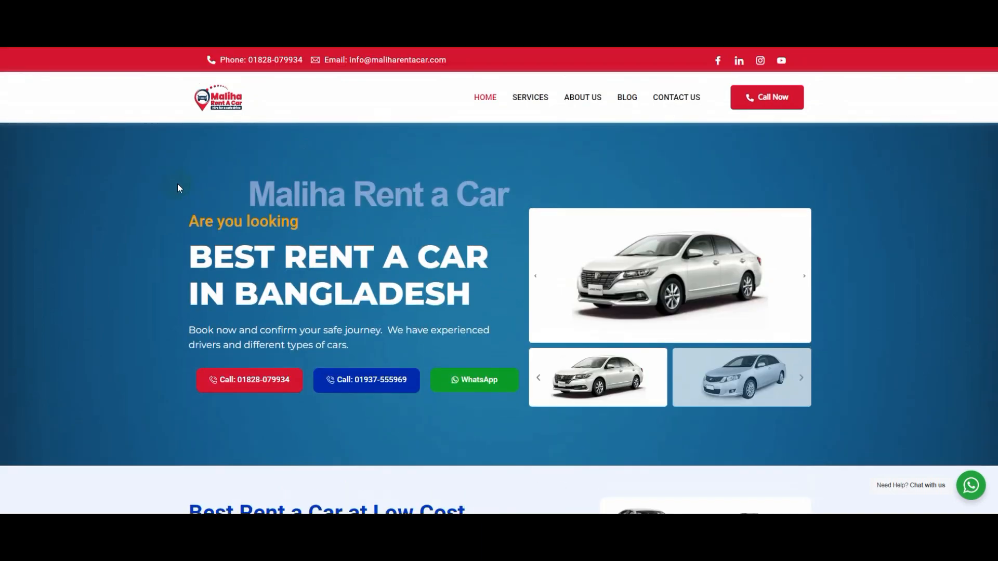
# Examine the live homepage from the hero to the footer for any content overlapping the sticky header
pyautogui.scroll(-10, 175, 183)
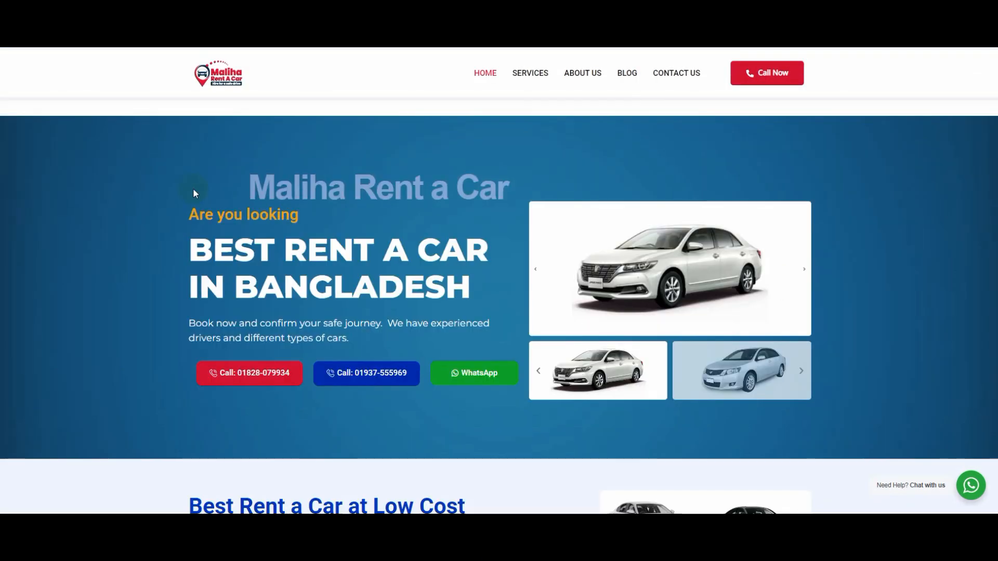
pyautogui.scroll(-10, 194, 189)
pyautogui.scroll(-20, 202, 183)
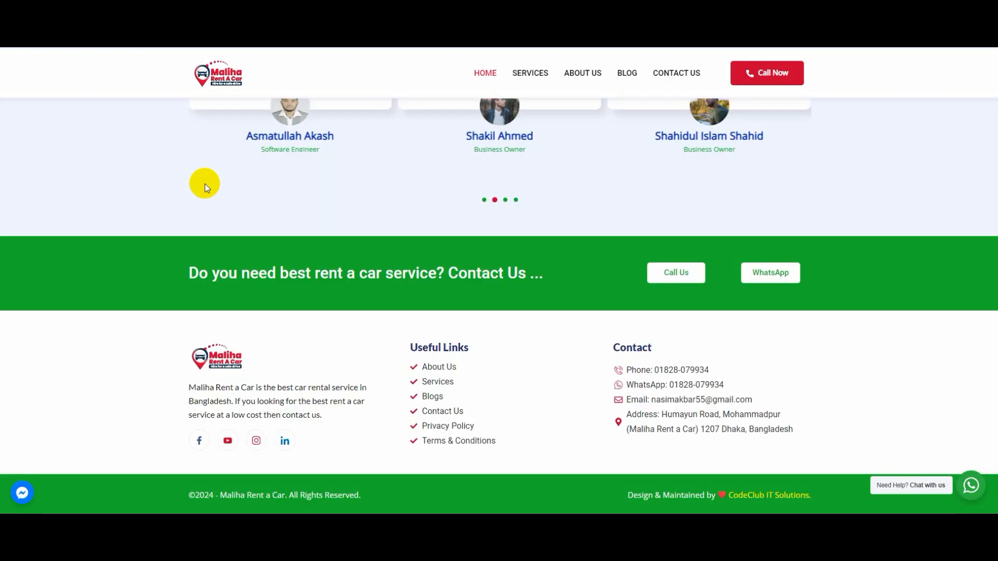
pyautogui.scroll(10, 207, 182)
pyautogui.scroll(-10, 211, 208)
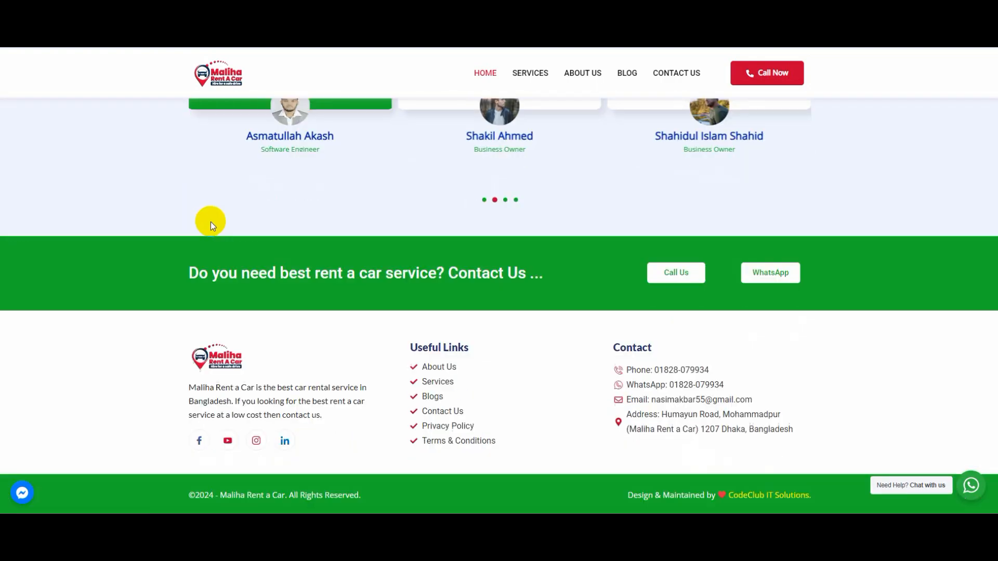
pyautogui.scroll(10, 355, 211)
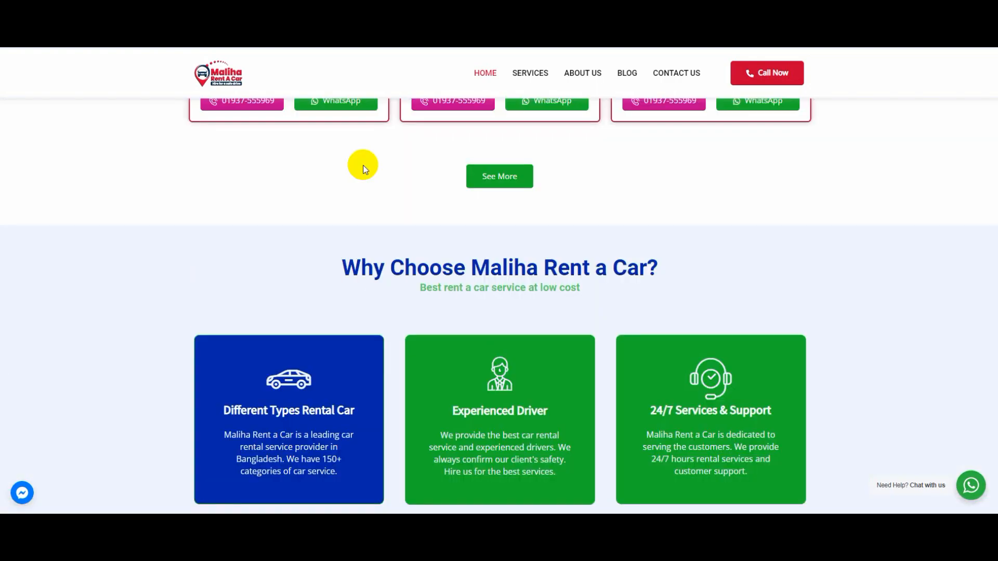
pyautogui.scroll(15, 365, 170)
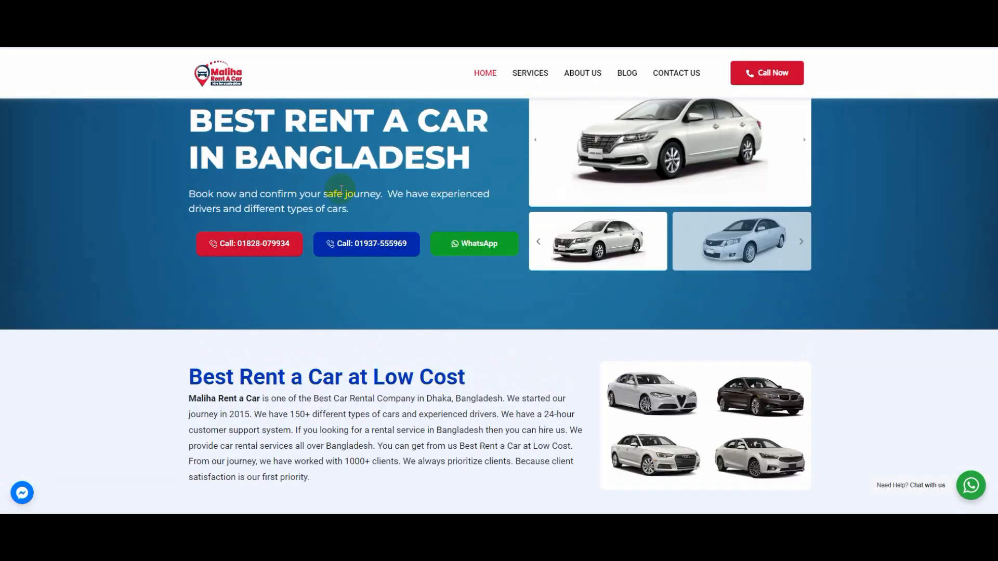
pyautogui.scroll(3, 336, 188)
pyautogui.scroll(-10, 344, 163)
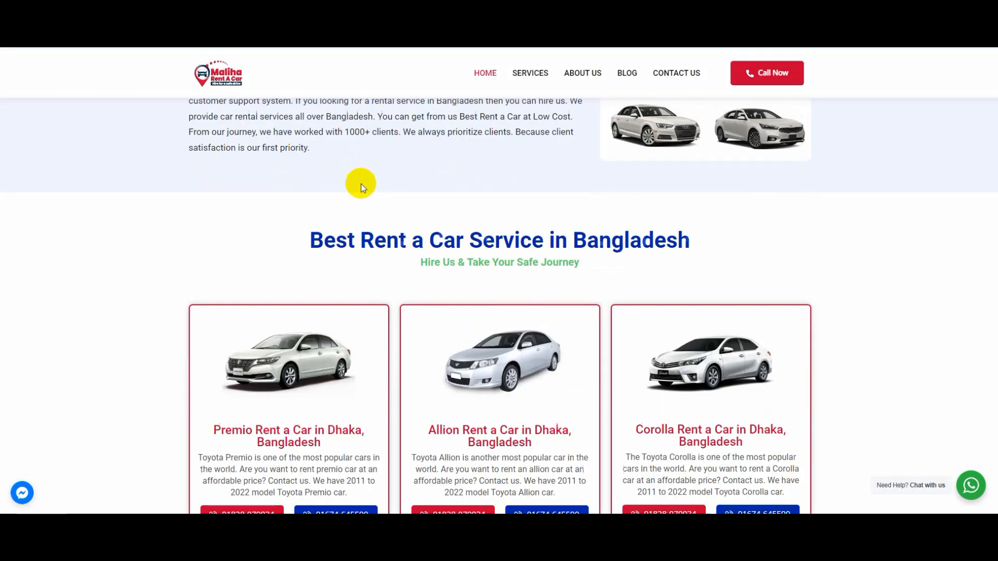